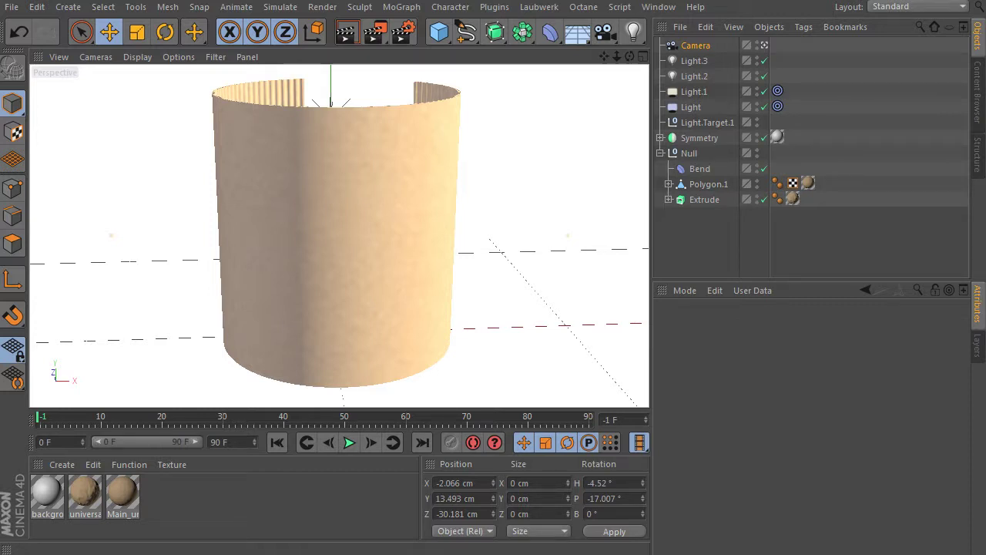
Create a new material and set its color to dark grey, RGB 65, 65, 65.
double_click(189, 487)
double_click(50, 486)
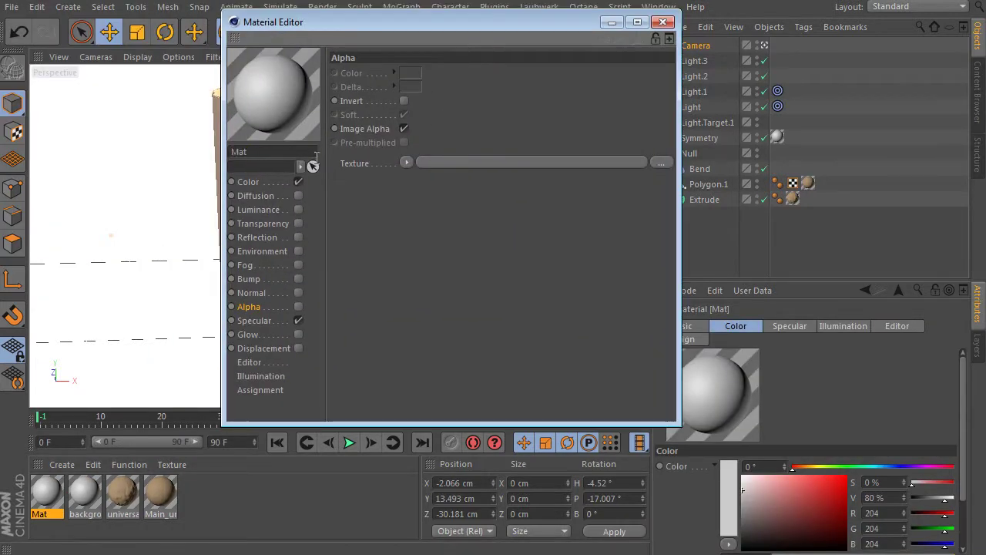
left_click(293, 182)
left_click_drag(419, 127, 417, 139)
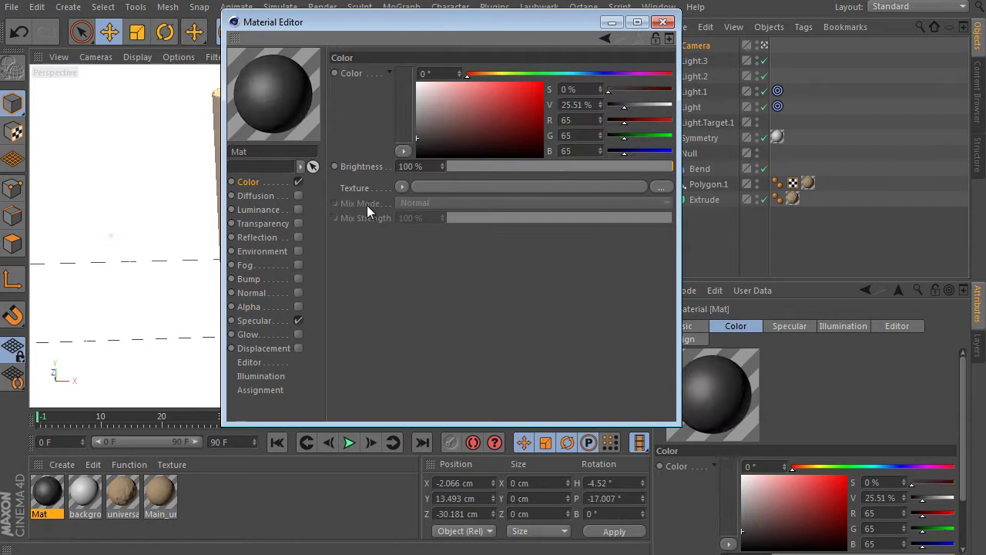
Enable the new material's Alpha channel with logo.jpg, without copying the image to the project, and invert the alpha.
left_click(298, 306)
left_click(660, 161)
left_click(315, 66)
left_click(822, 392)
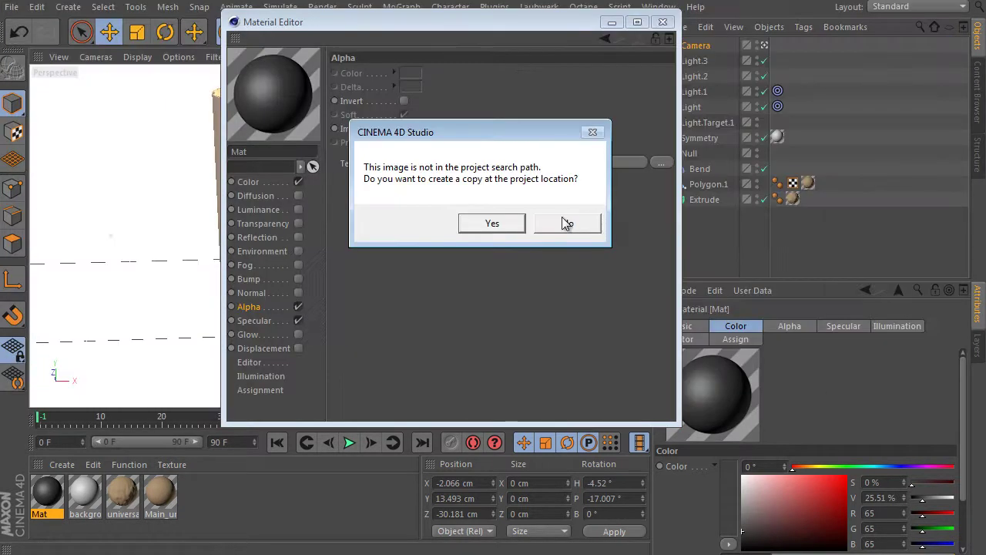
left_click(571, 222)
left_click(404, 101)
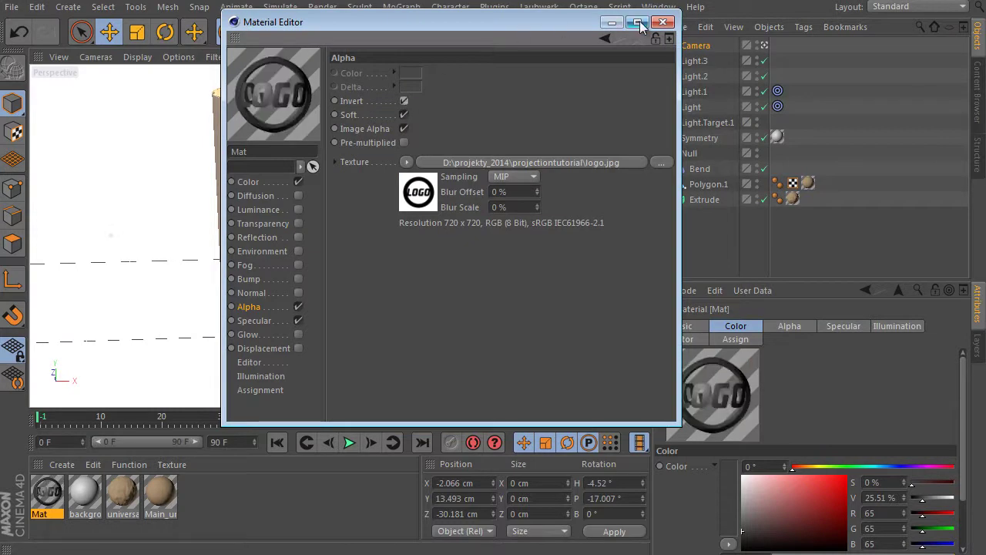
left_click(663, 22)
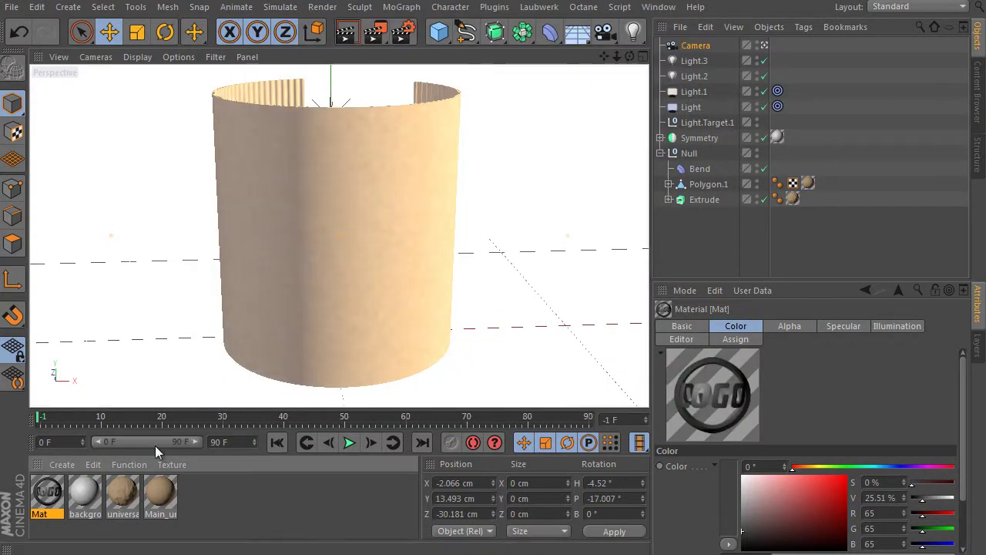
Apply the logo material Mat to Polygon.1 and reduce the texture tag's Length U to 74 %.
mouse_move(48, 493)
left_mouse_down()
mouse_move(767, 173)
mouse_move(731, 186)
left_mouse_up()
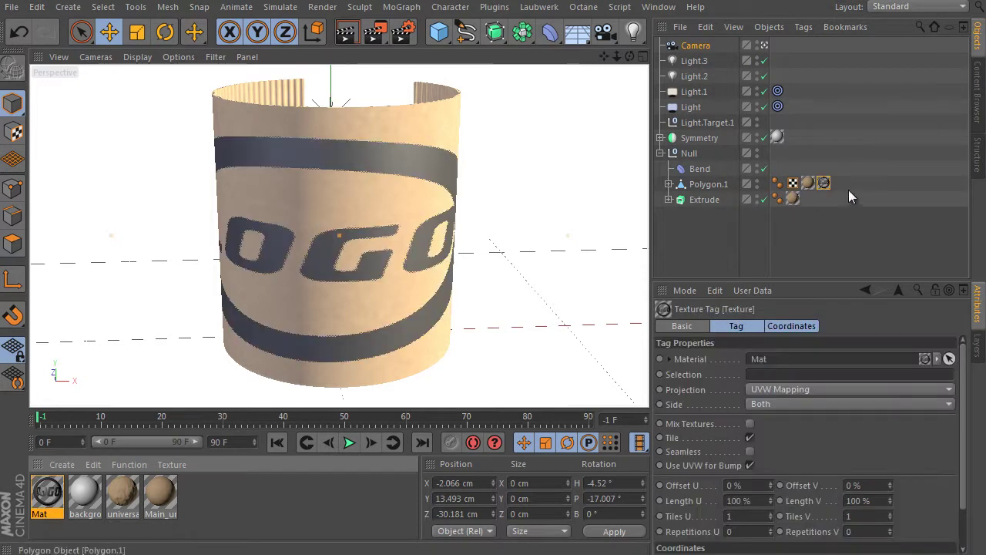
left_click_drag(769, 498, 772, 539)
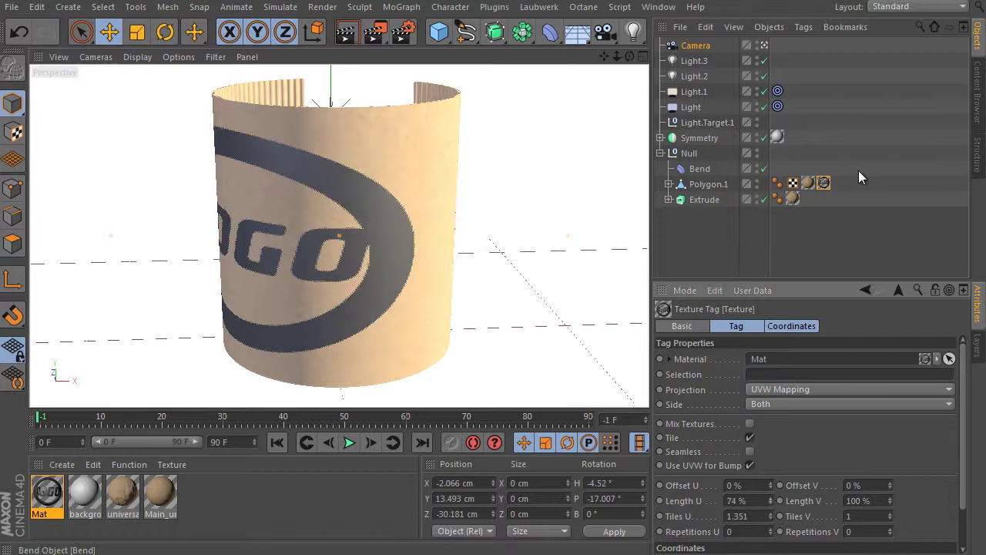
Try Spherical and Cylindrical projection on the logo's texture tag, and return it to UVW Mapping.
left_click(814, 389)
left_click(814, 406)
left_click(811, 389)
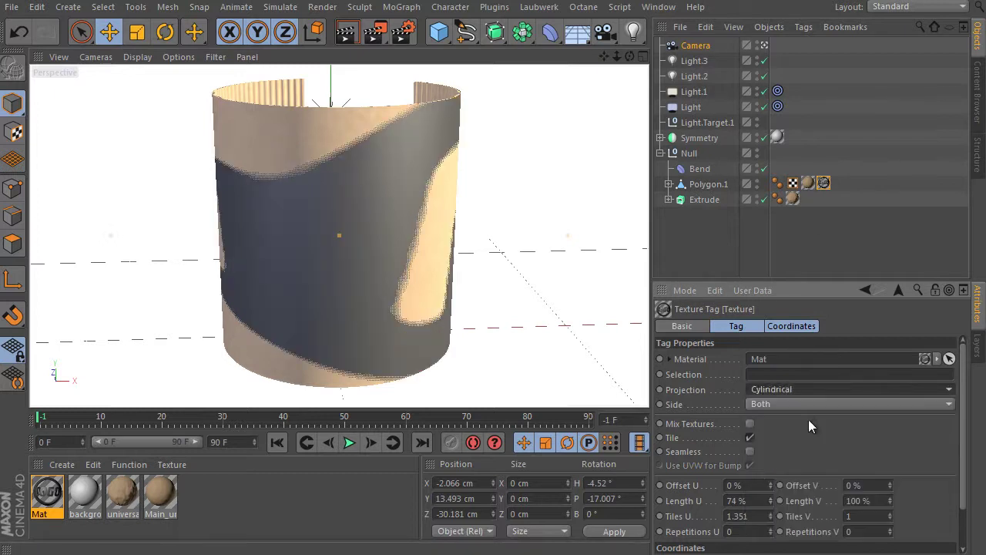
left_click(810, 420)
left_click(805, 390)
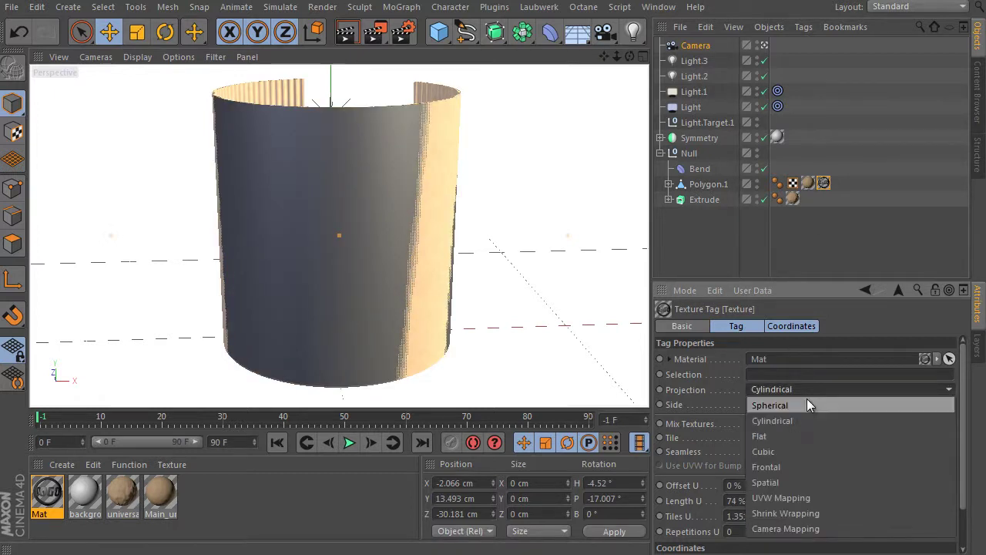
left_click(796, 497)
Place a single logo on the wrap's front with Length U 46 %, tiling off and Offset U 33 %.
left_click_drag(768, 502, 769, 530)
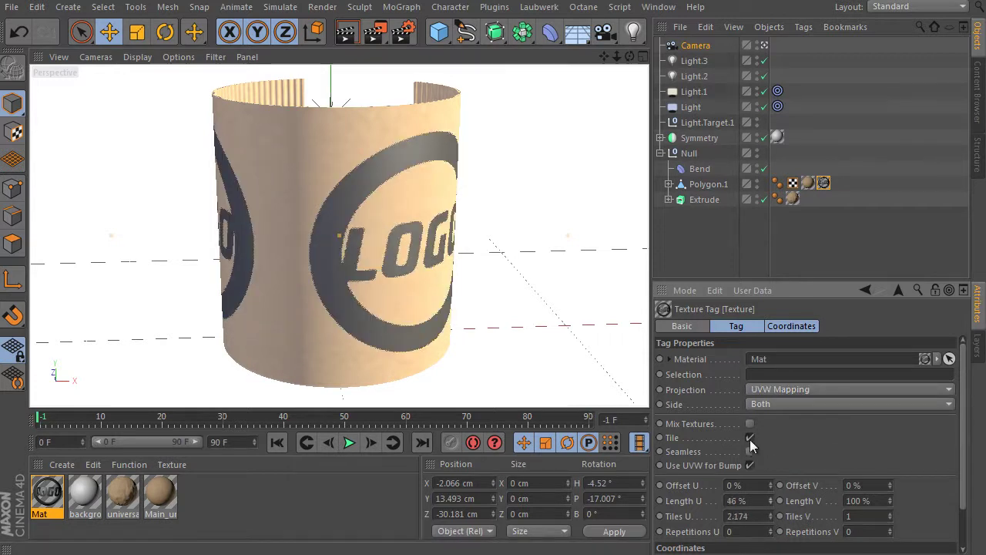
left_click(750, 438)
left_click_drag(770, 485, 776, 458)
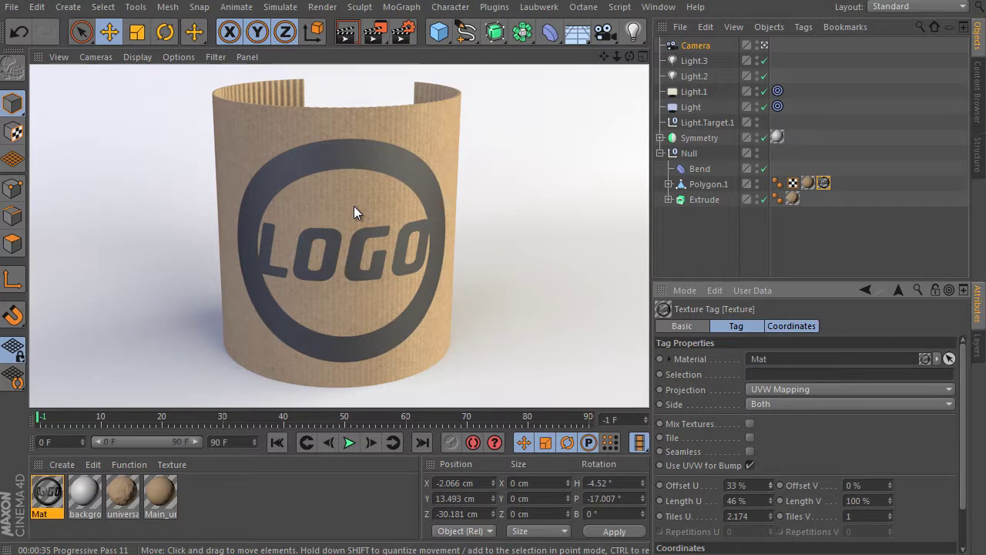
Add logo.jpg as an image layer in the Main_universal paper material's Color layer shader, without copying it to the project.
double_click(160, 493)
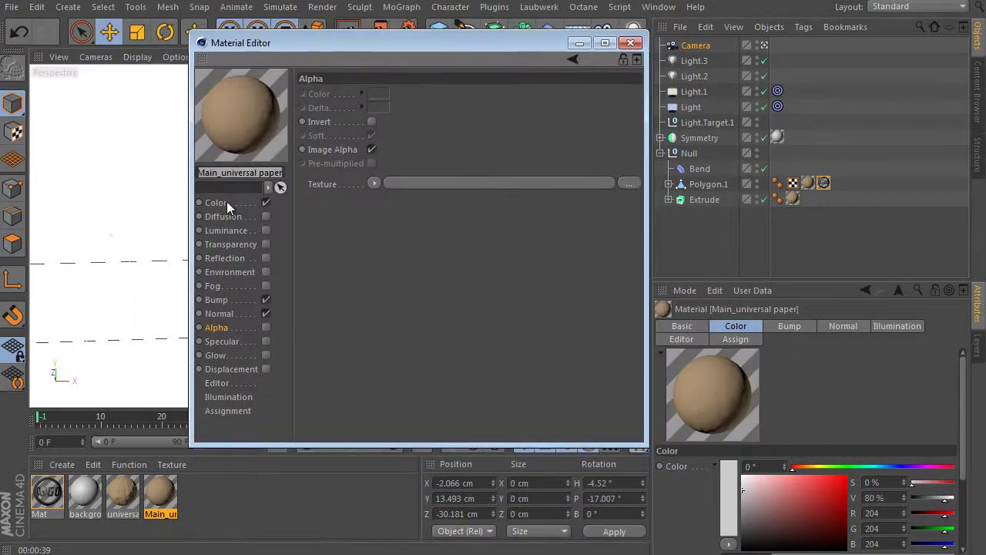
left_click(227, 201)
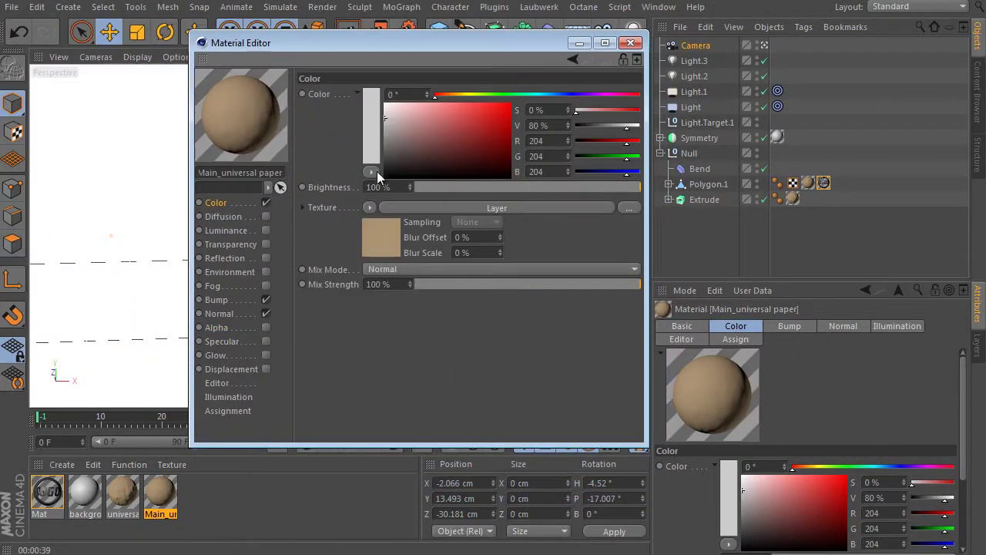
left_click(407, 210)
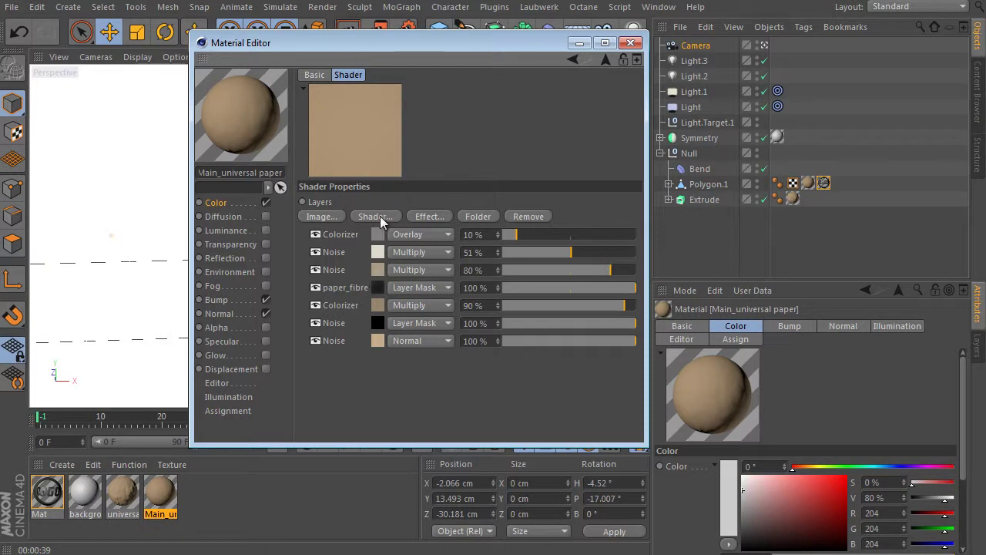
left_click(324, 215)
left_click(316, 67)
left_click(821, 393)
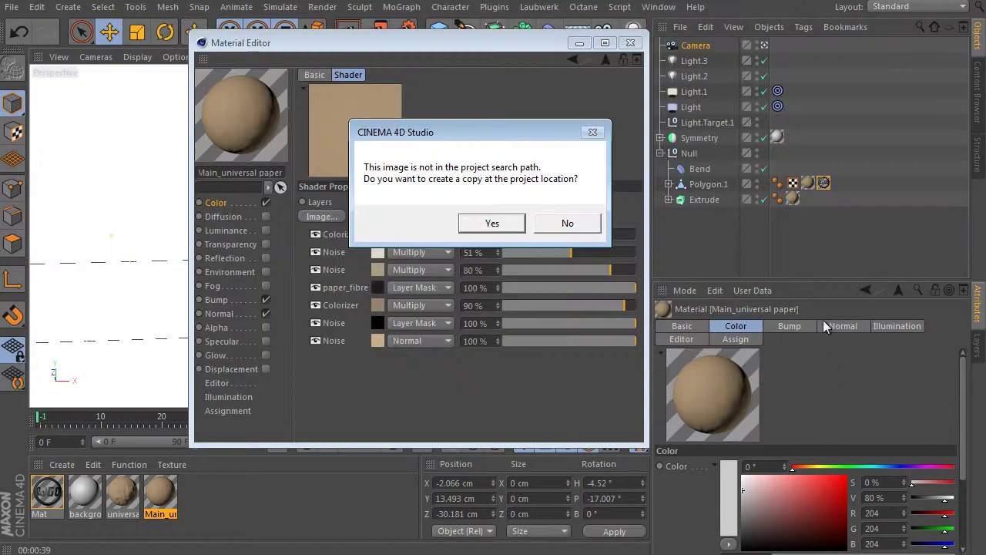
left_click(580, 225)
Set the logo layer's blending to Multiply at 65 % strength and close the material.
left_click(443, 234)
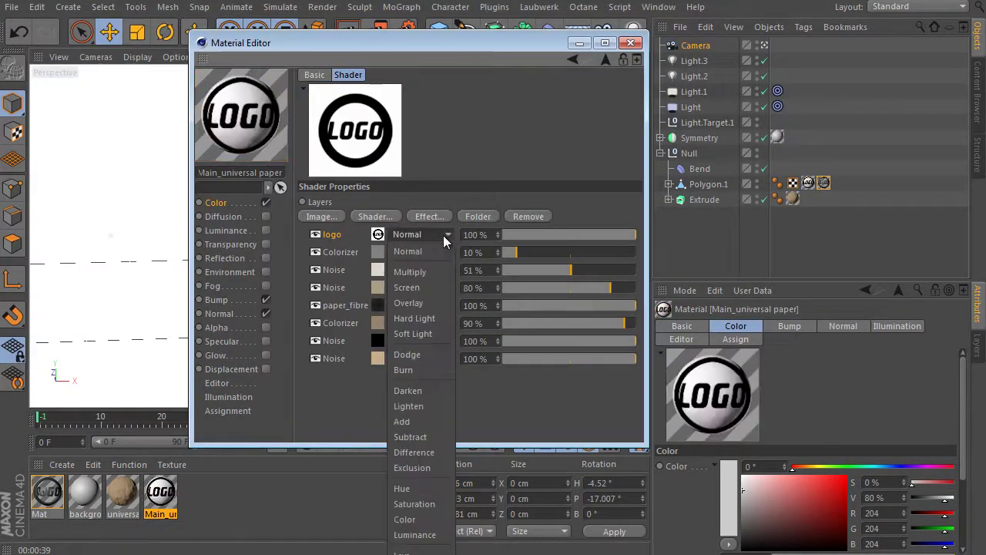
left_click(434, 272)
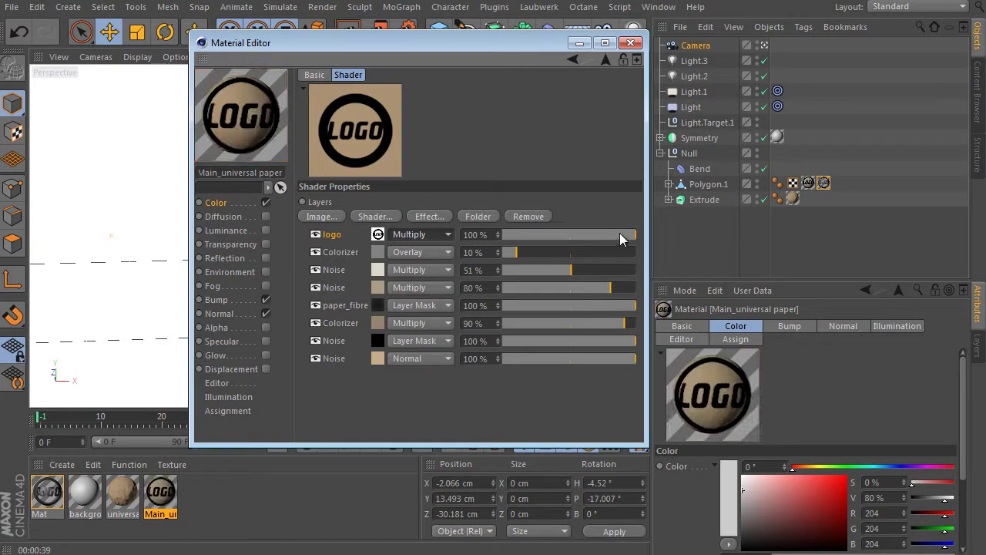
left_click_drag(619, 235, 591, 237)
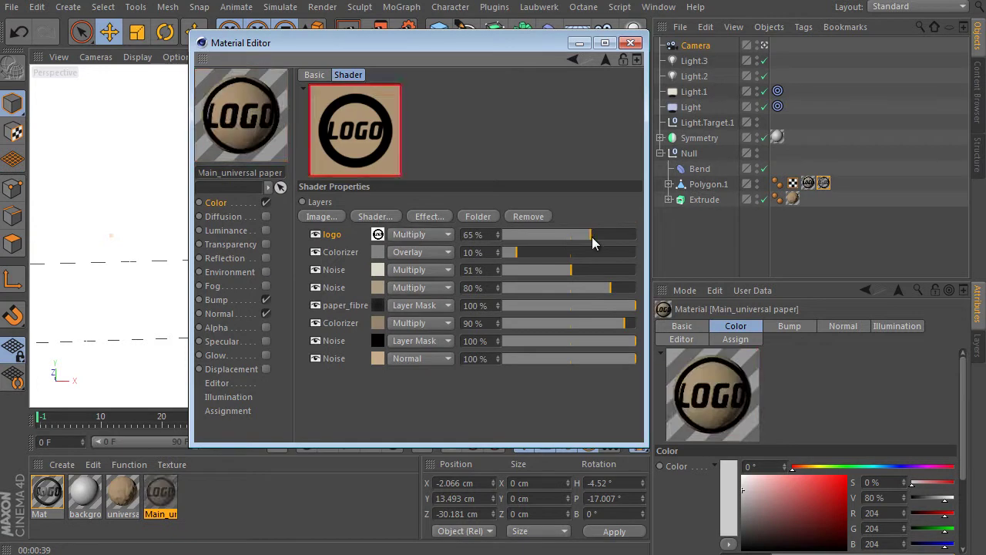
left_click(634, 44)
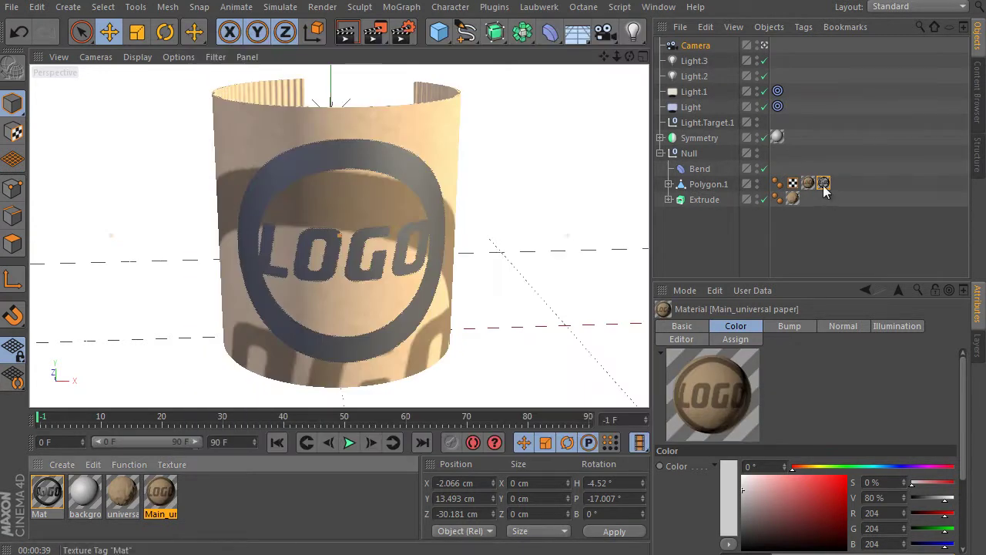
Preview a render of the paper material alone by parking the Mat texture tag on Bend, and return the tag to Polygon.1.
left_click(823, 184)
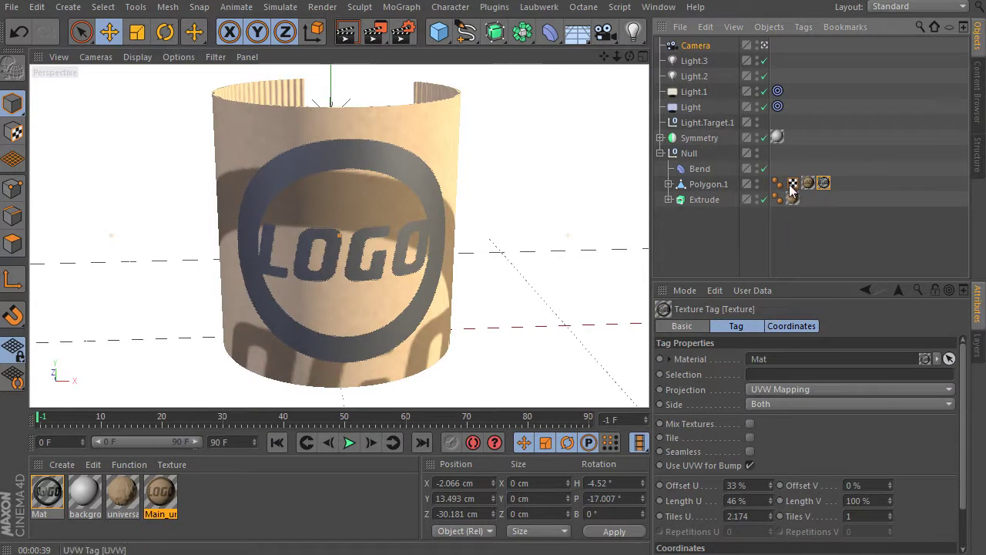
left_click_drag(823, 184, 777, 168)
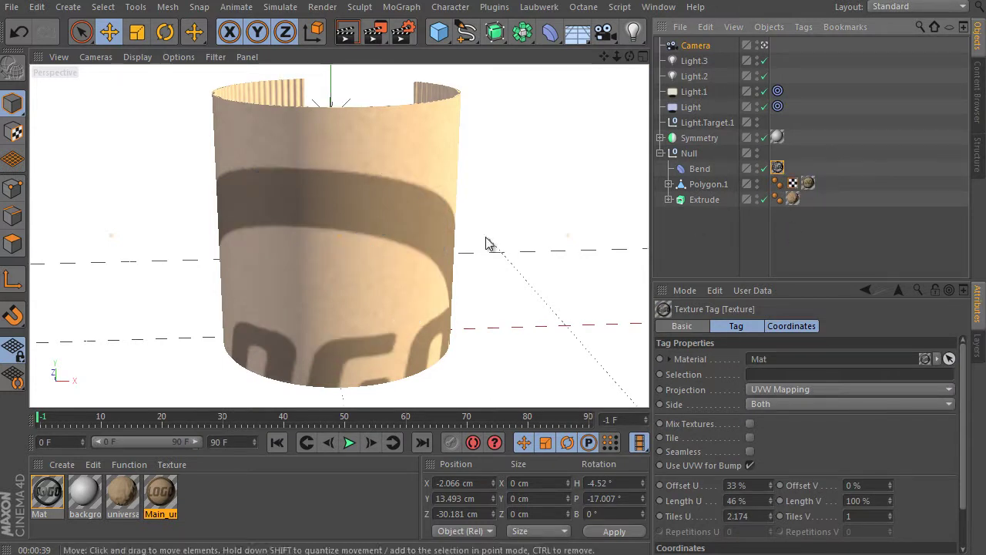
left_click(808, 182)
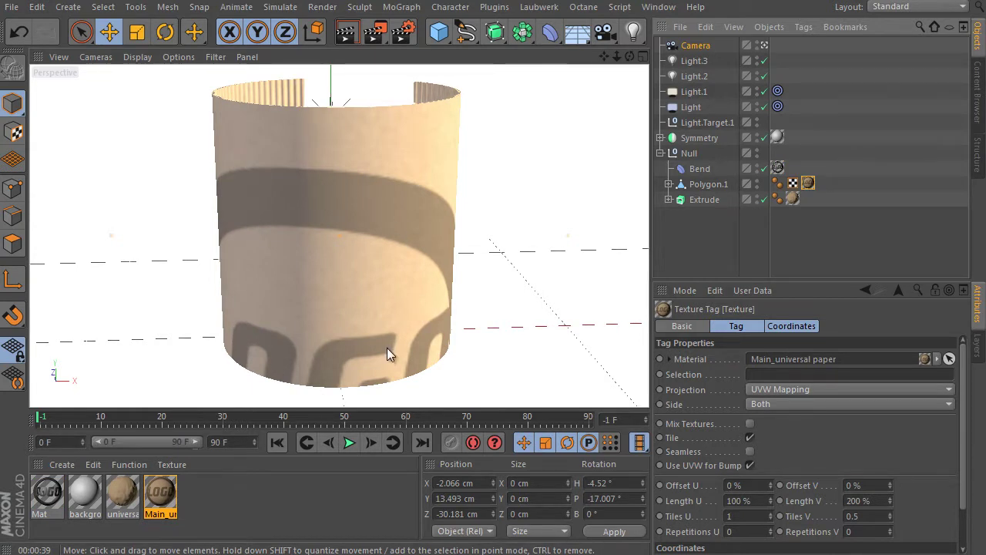
left_click(354, 36)
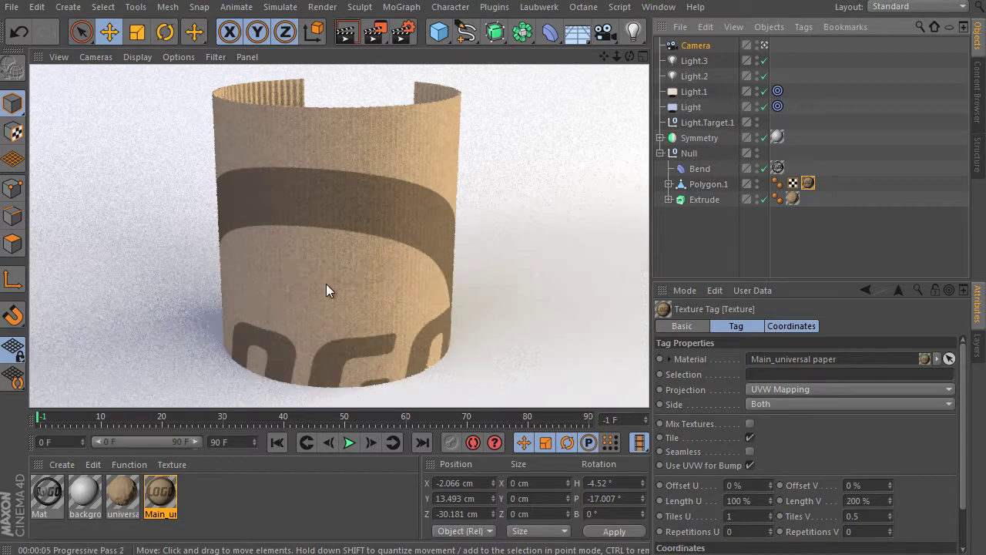
left_click_drag(774, 167, 827, 188)
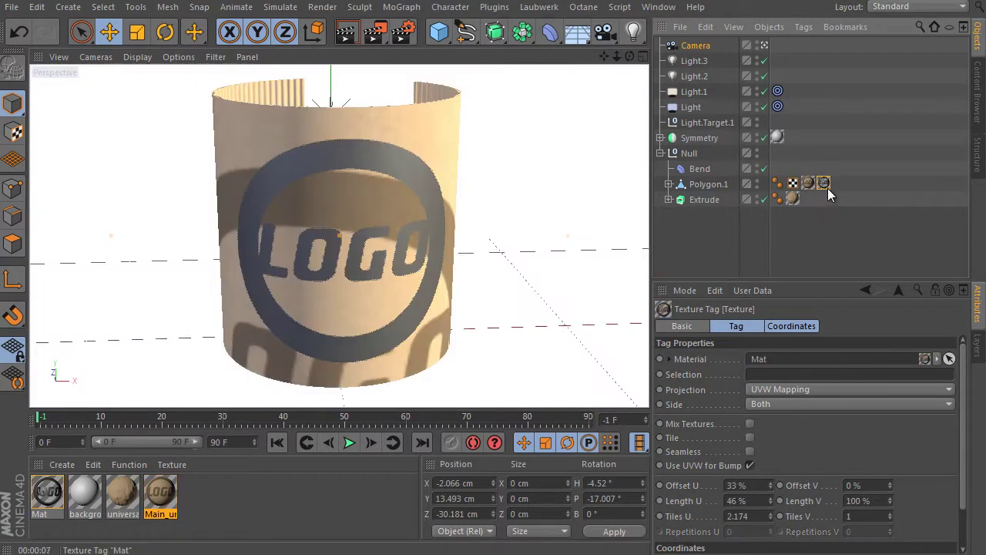
Wrap the logo layer in Main_universal paper's Color shader in a Projector effect and open the Projector's properties.
double_click(160, 497)
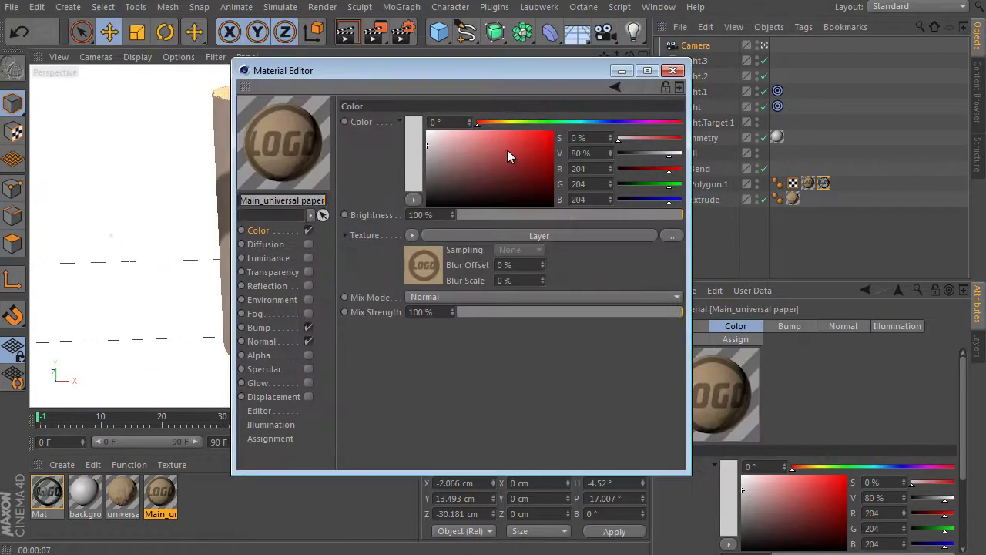
left_click(477, 235)
left_click_drag(505, 74, 489, 41)
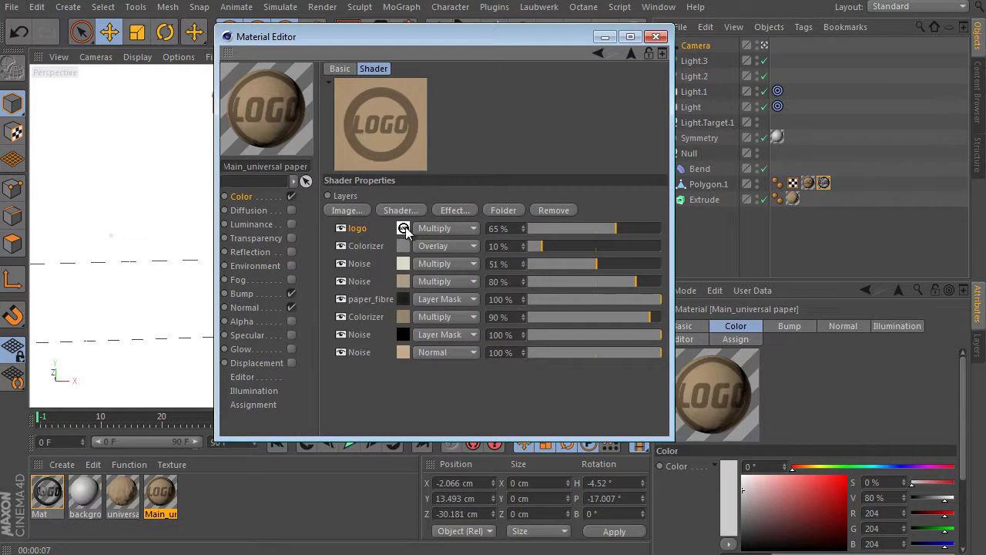
right_click(371, 229)
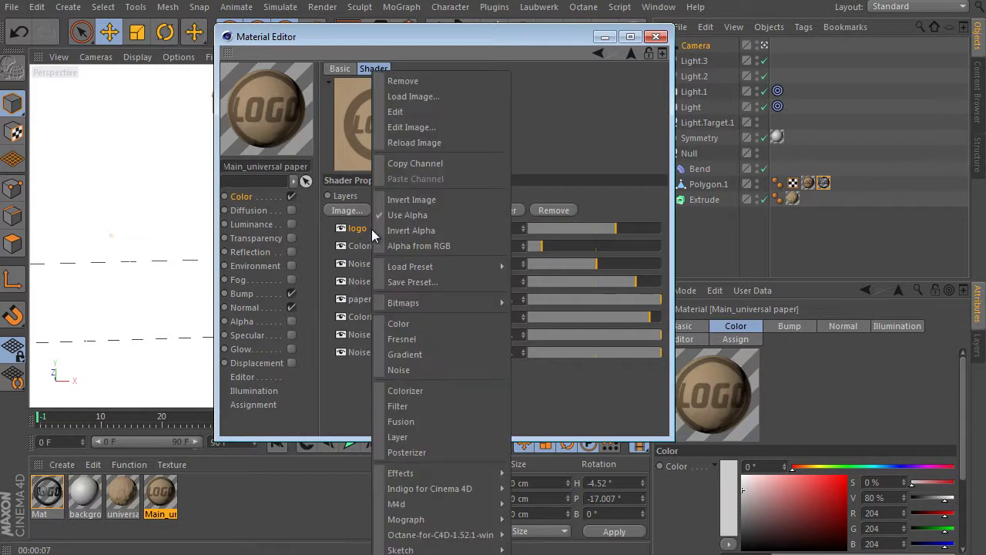
mouse_move(463, 472)
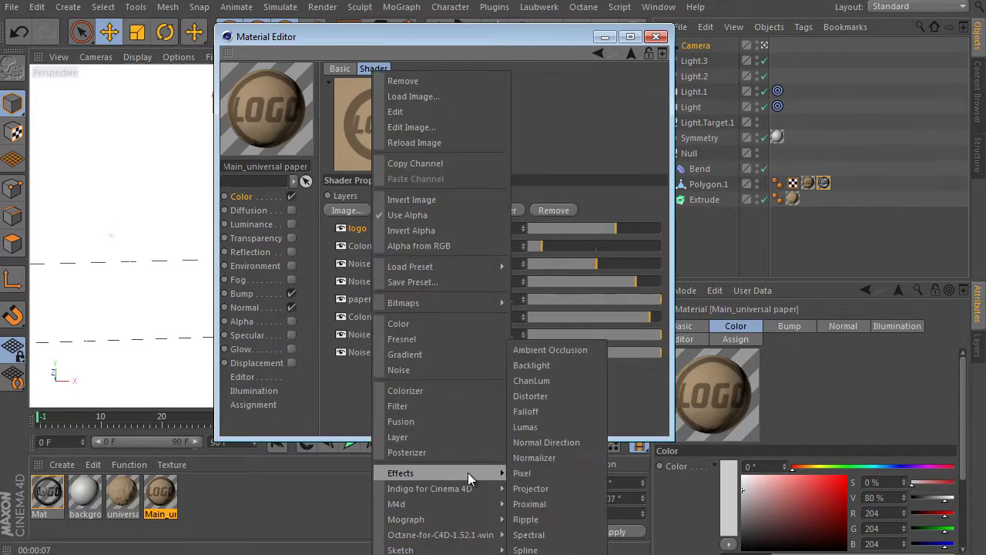
left_click(551, 489)
left_click(403, 228)
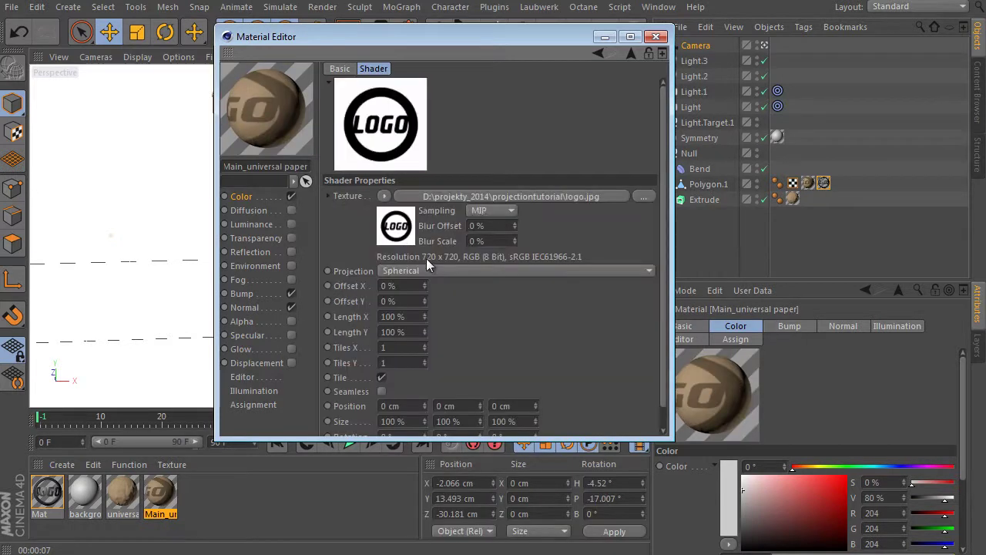
Arrange the Projector shader's settings and the Mat texture tag's full properties side by side for comparison.
left_click_drag(472, 35, 385, 0)
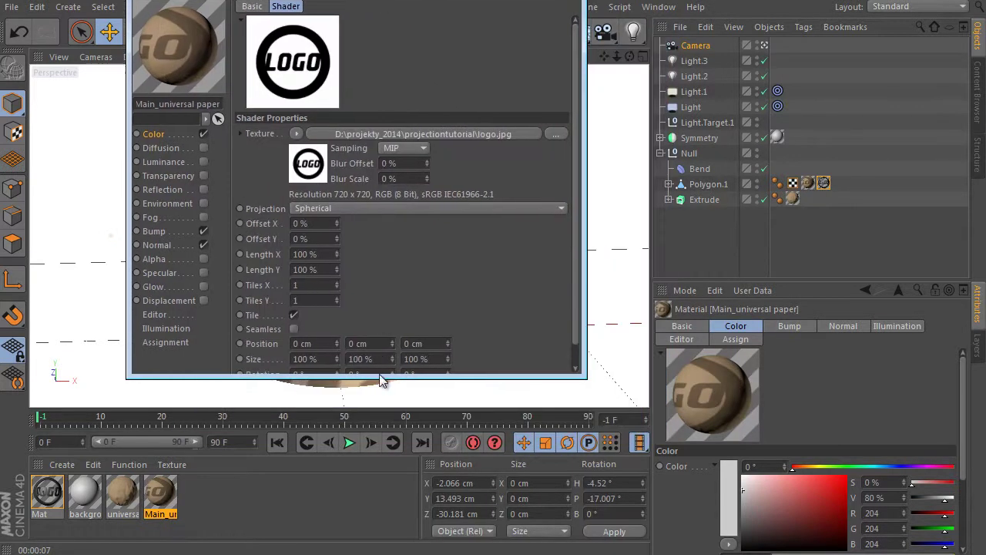
left_click(823, 182)
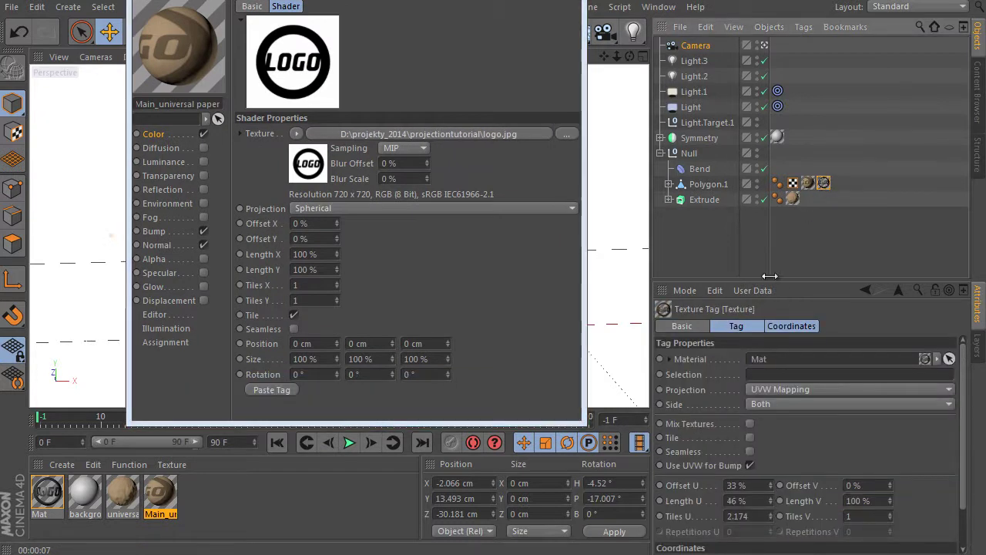
left_click_drag(770, 279, 771, 197)
Try Spherical projection on the Mat texture tag and set it back to UVW Mapping.
left_click(791, 306)
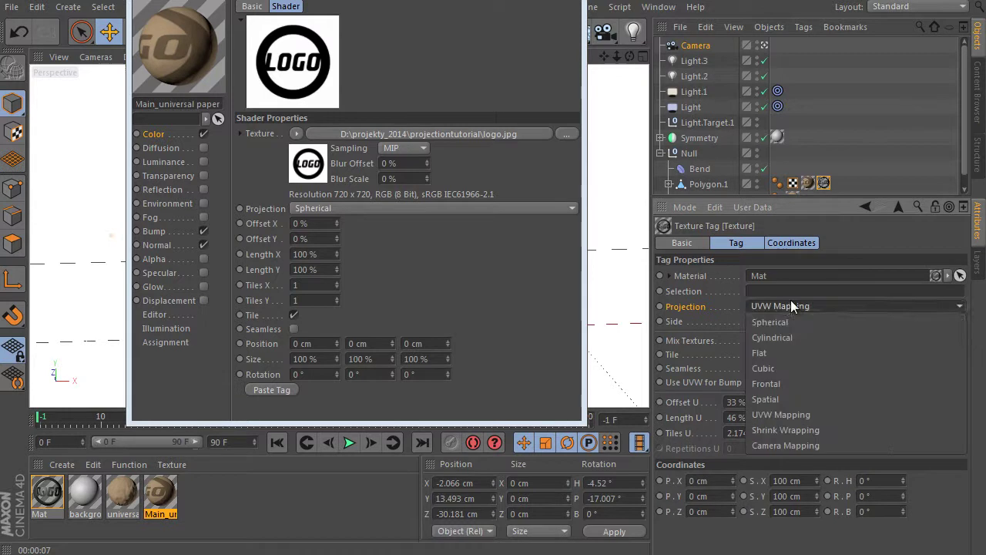
left_click(790, 326)
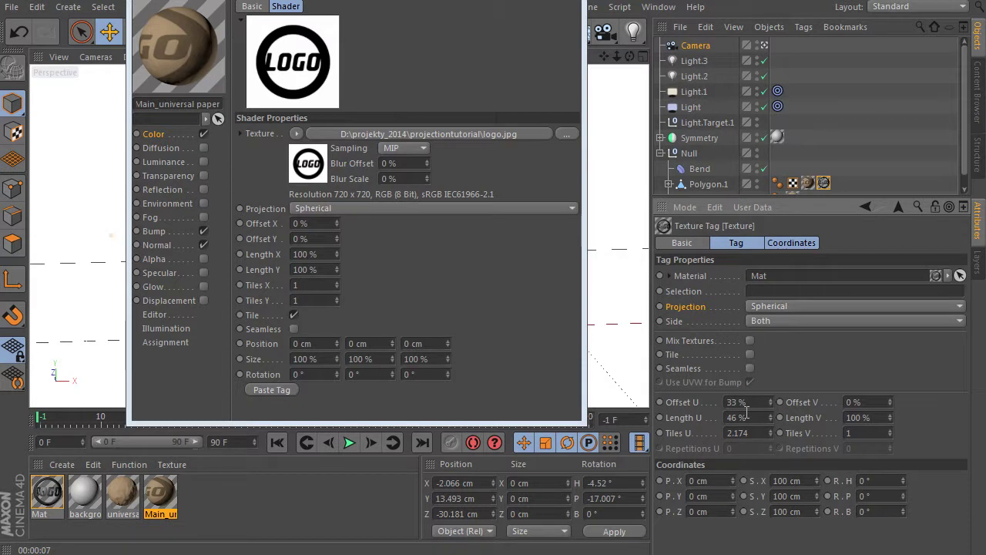
left_click(809, 308)
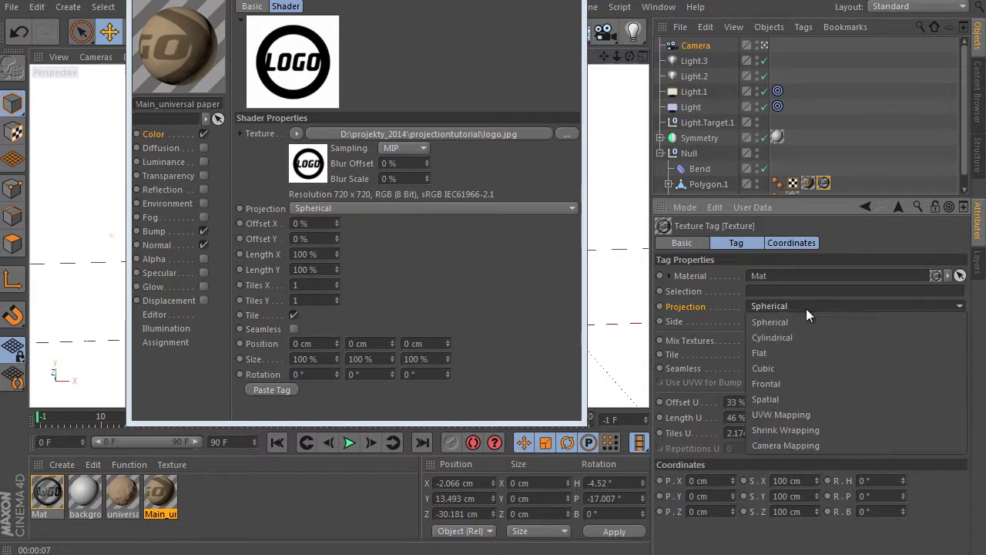
left_click(800, 414)
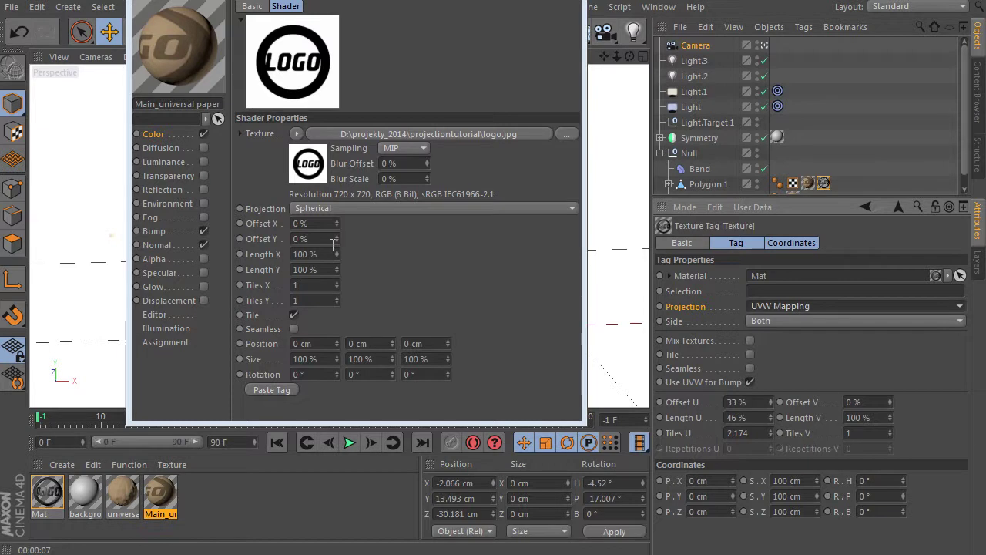
Copy the Mat texture tag's mapping settings into the Projector shader with Paste Tag, and return to the Color channel's layer list.
left_click(502, 208)
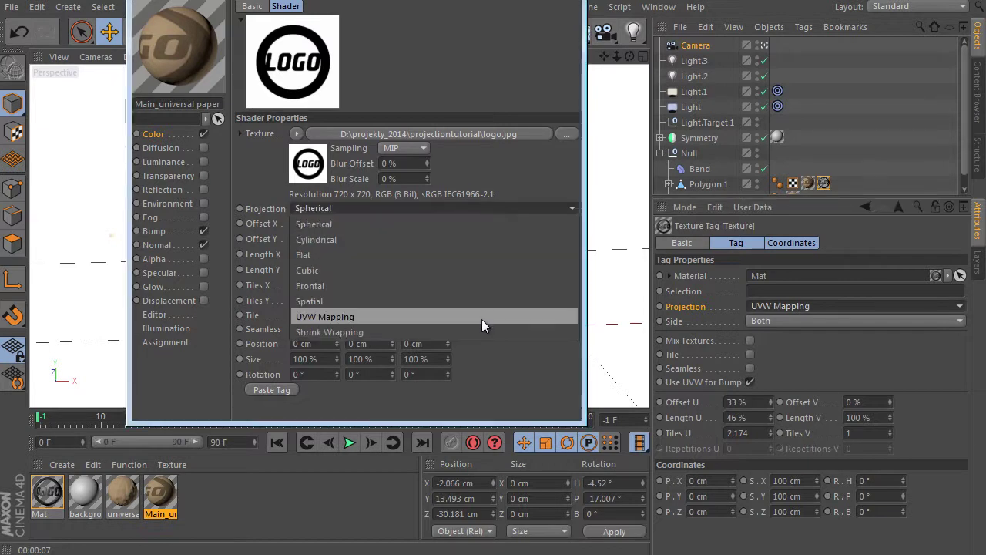
left_click(499, 381)
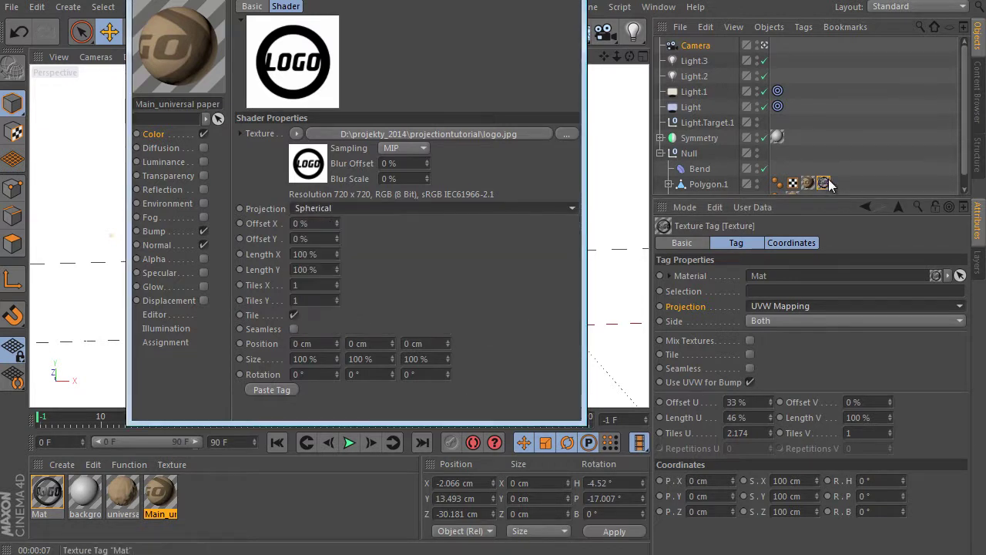
left_click(270, 390)
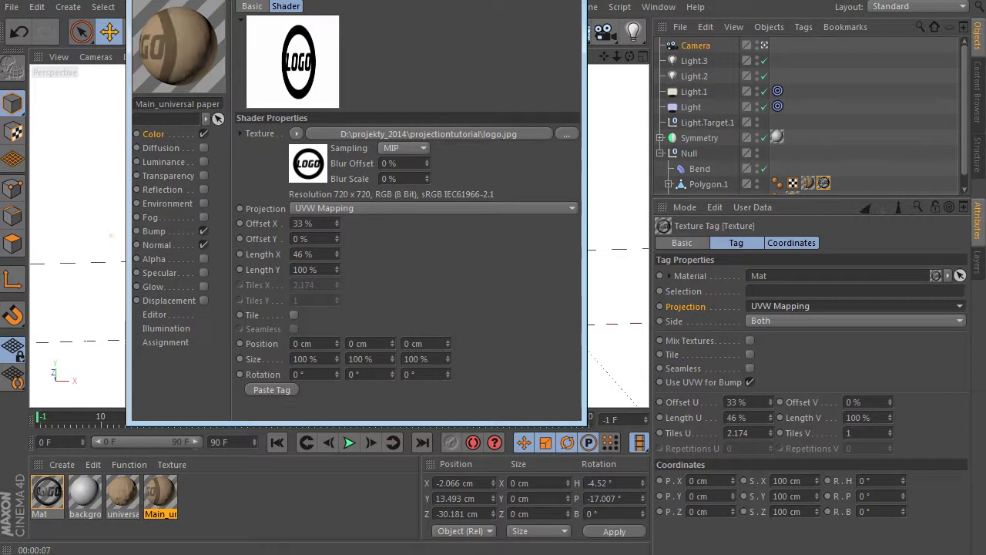
left_click(241, 20)
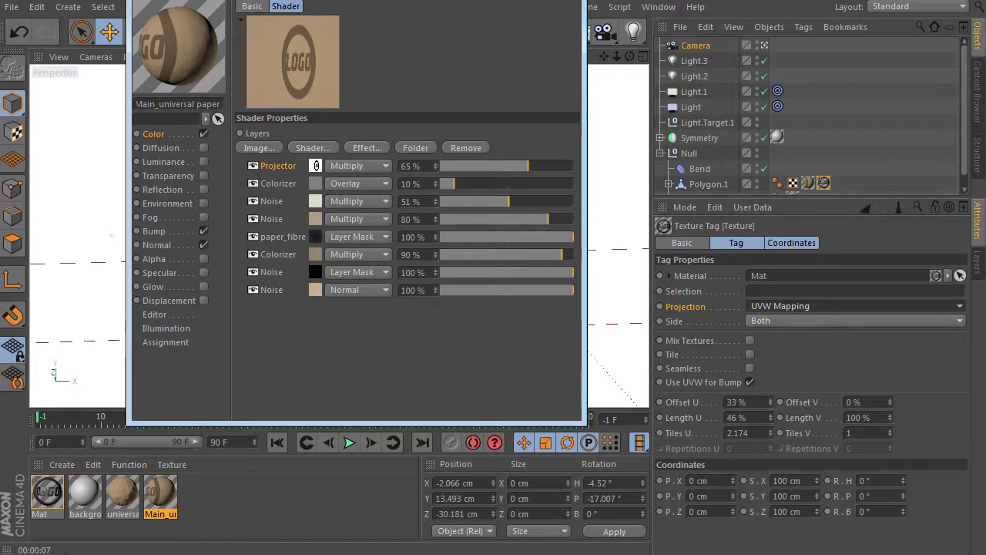
Delete the Mat texture tag from Polygon.1, render the view, and inspect the projected logo from closer up.
left_click(825, 202)
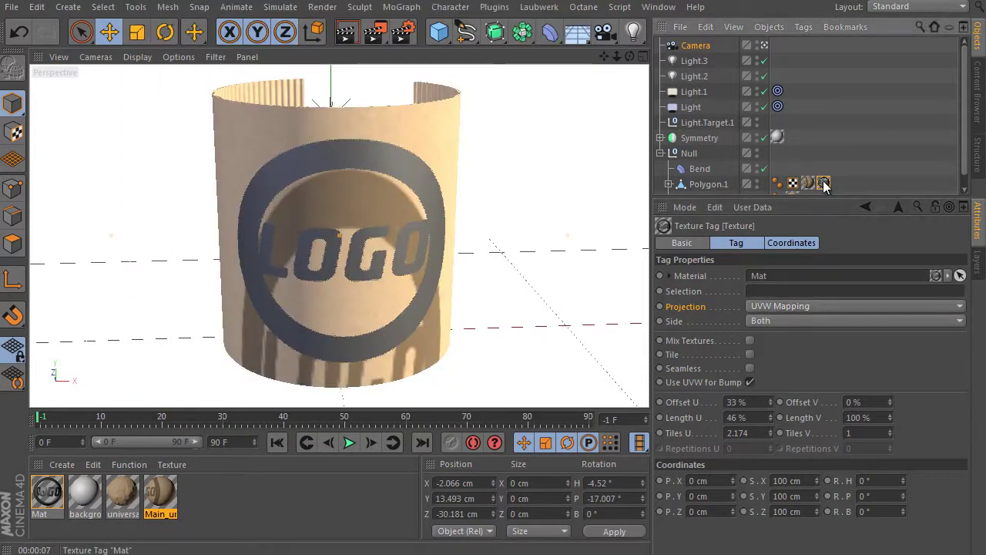
key("Delete")
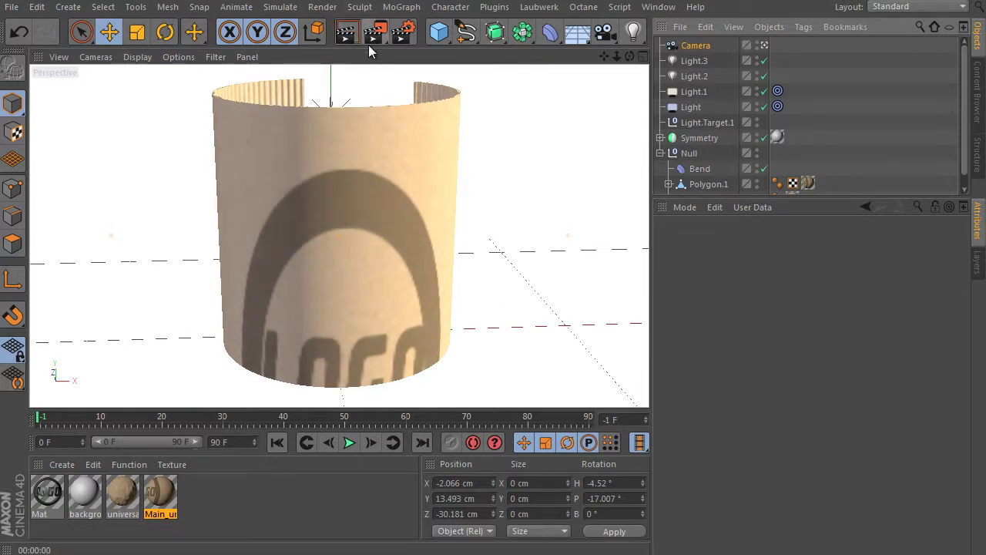
left_click(345, 31)
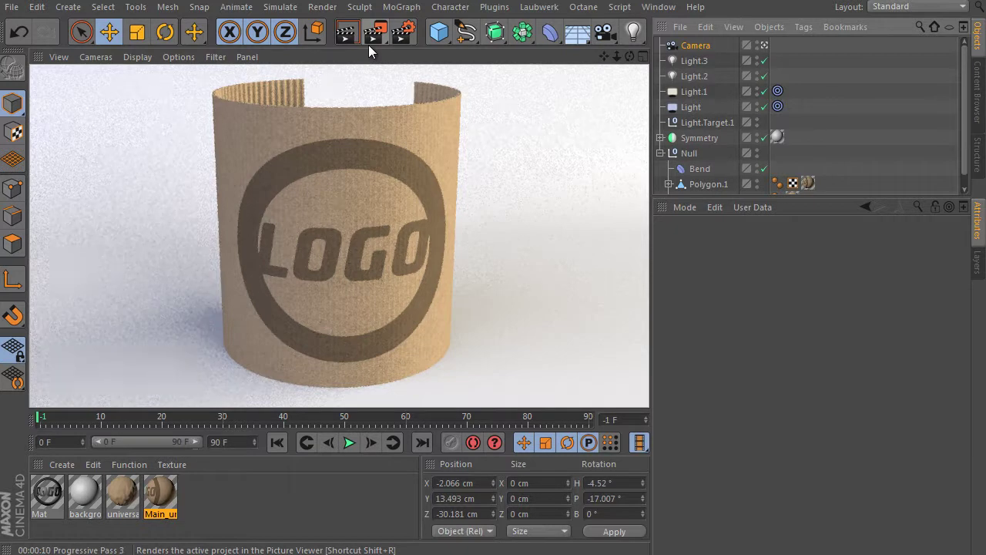
scroll(402, 136, "up", 3)
scroll(403, 136, "up", 2)
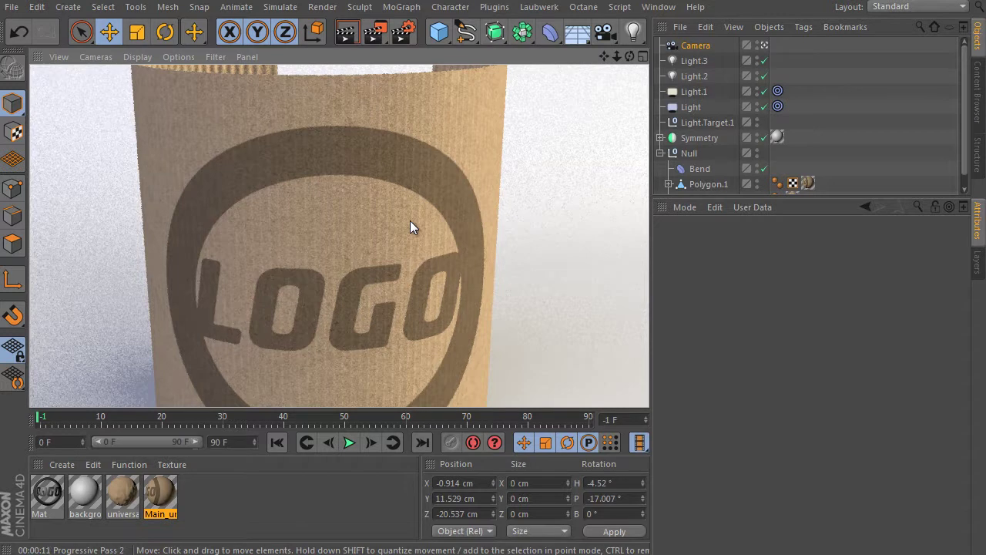
Set the Projector layer in Main_universal paper's Color shader to Layer Mask blending at 100% strength.
left_click(48, 493)
double_click(48, 491)
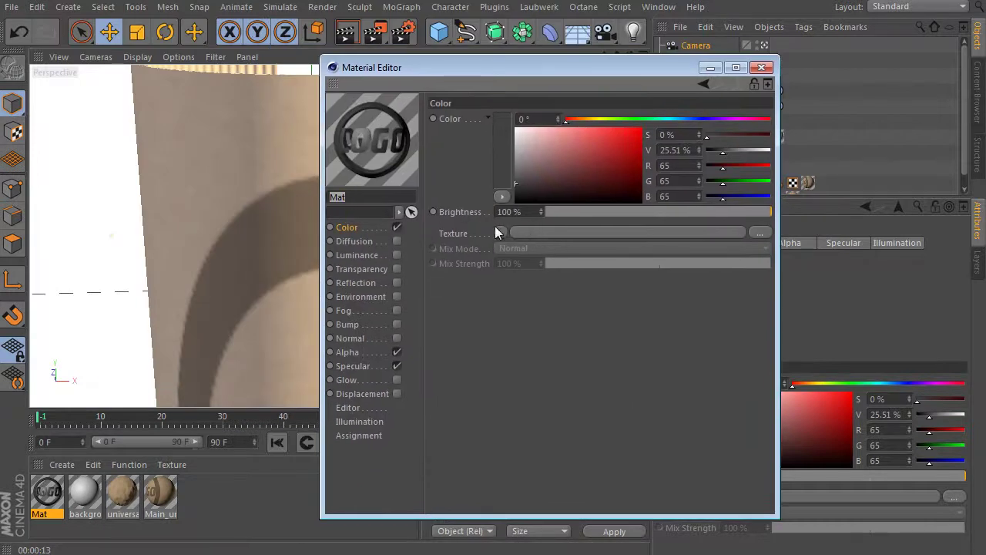
left_click(161, 494)
left_click(566, 223)
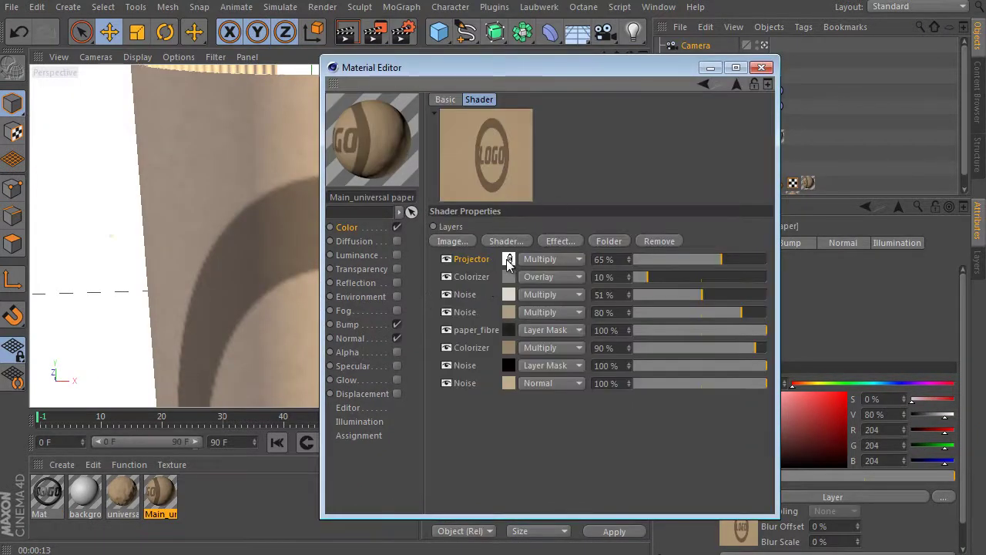
left_click(577, 261)
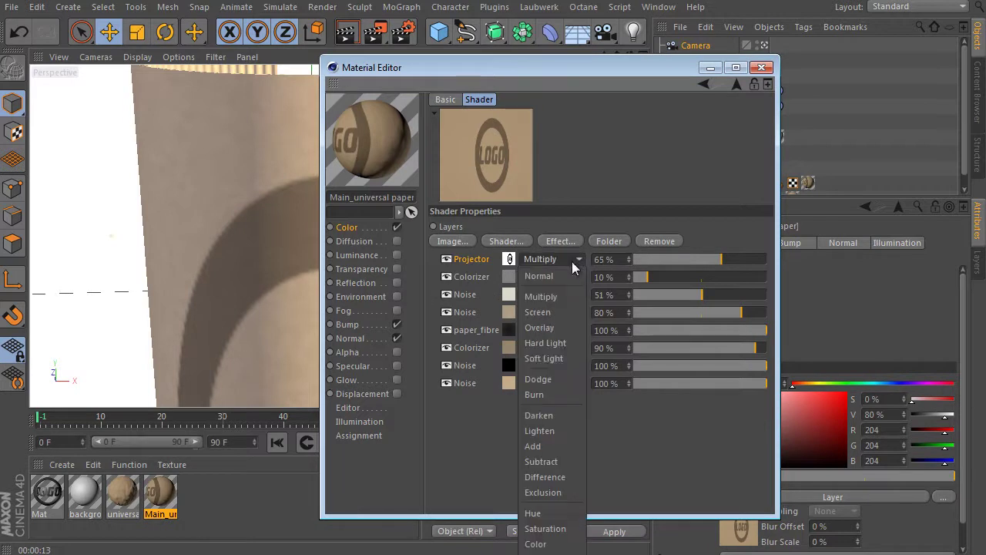
left_click(547, 539)
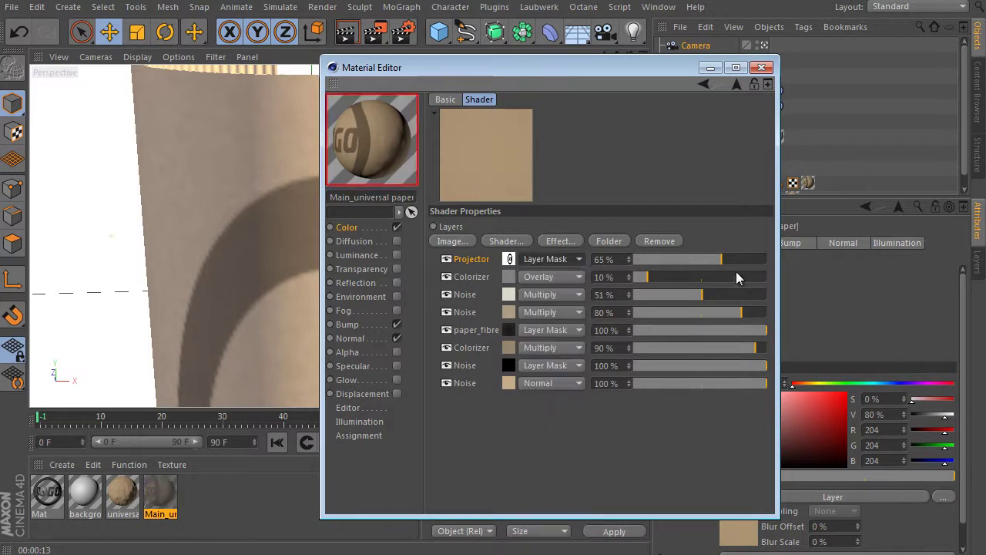
left_click_drag(740, 258, 777, 258)
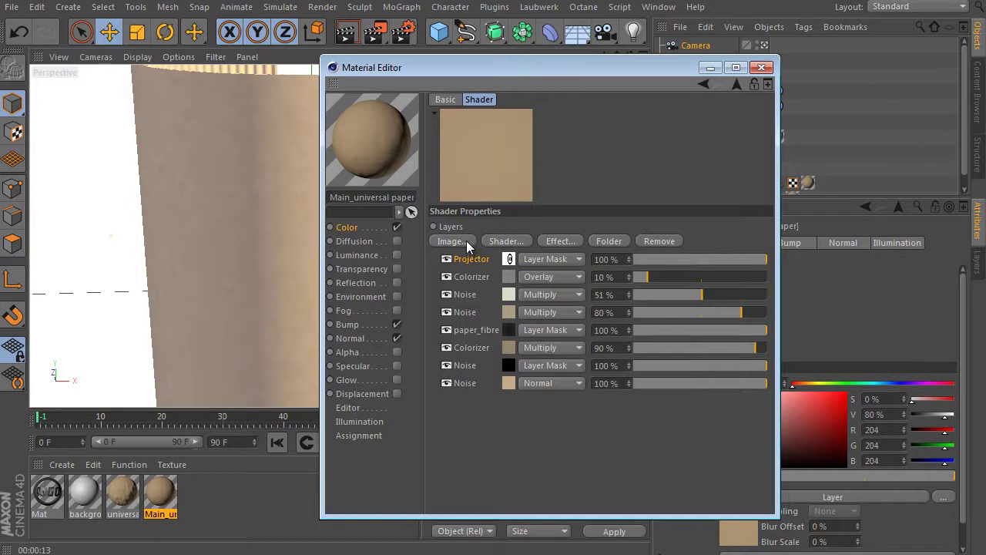
Add a Color shader layer above the Projector mask, adjust its colour, and set its blend mode to Multiply.
left_click(507, 242)
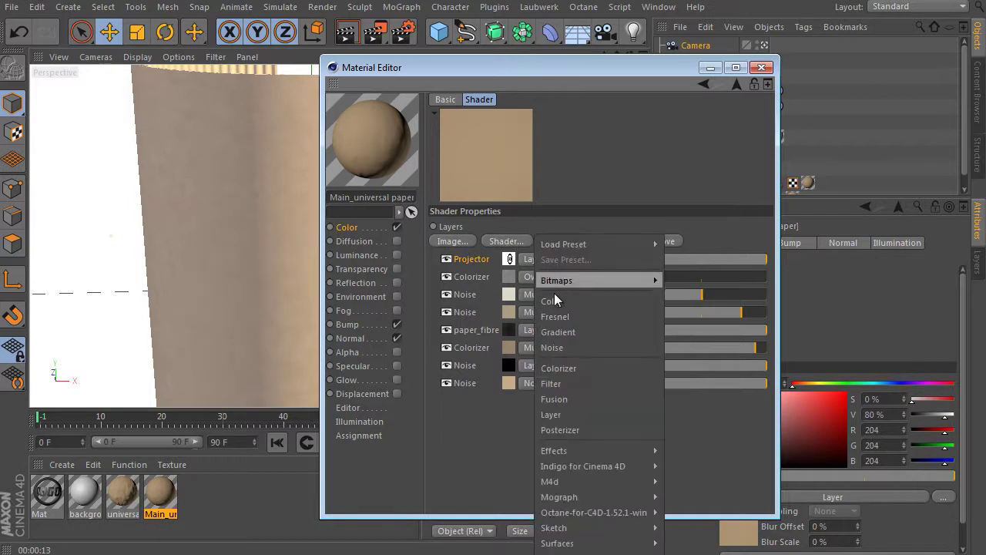
left_click(552, 300)
left_click(509, 258)
left_click(579, 227)
left_click(514, 257)
left_click(737, 84)
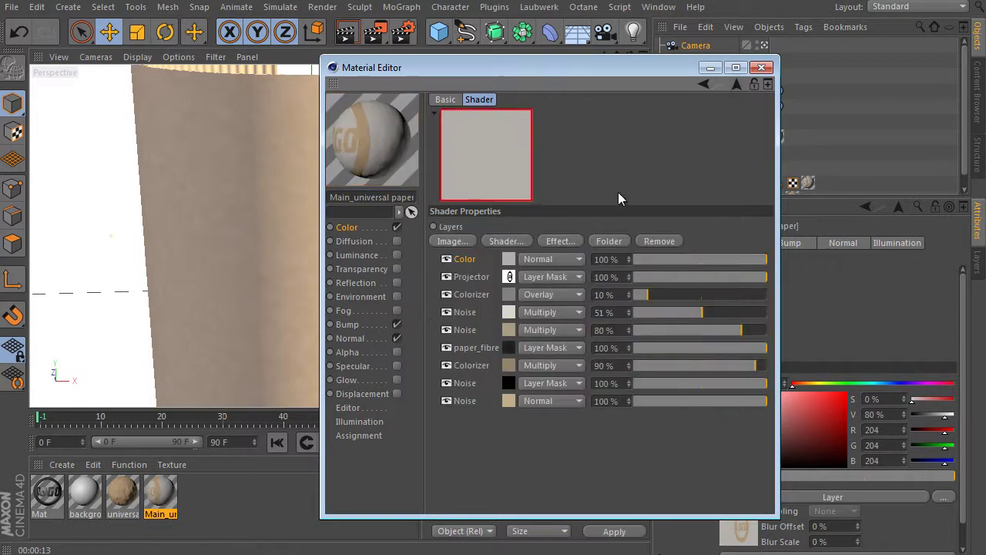
left_click(549, 259)
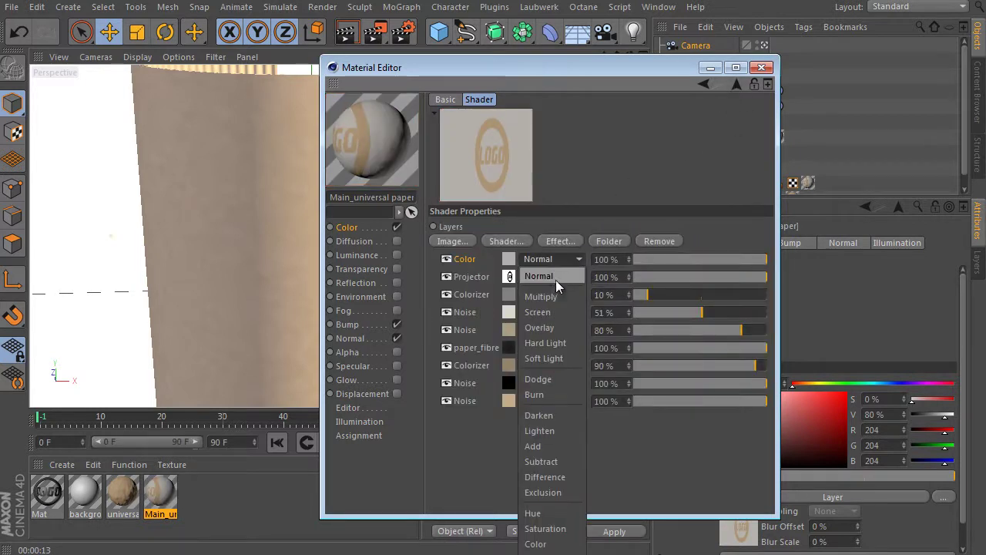
left_click(555, 294)
Invert the Projector's logo.jpg by setting Black Point to 1 and White Point to 0, and return to the layer list.
left_click(511, 276)
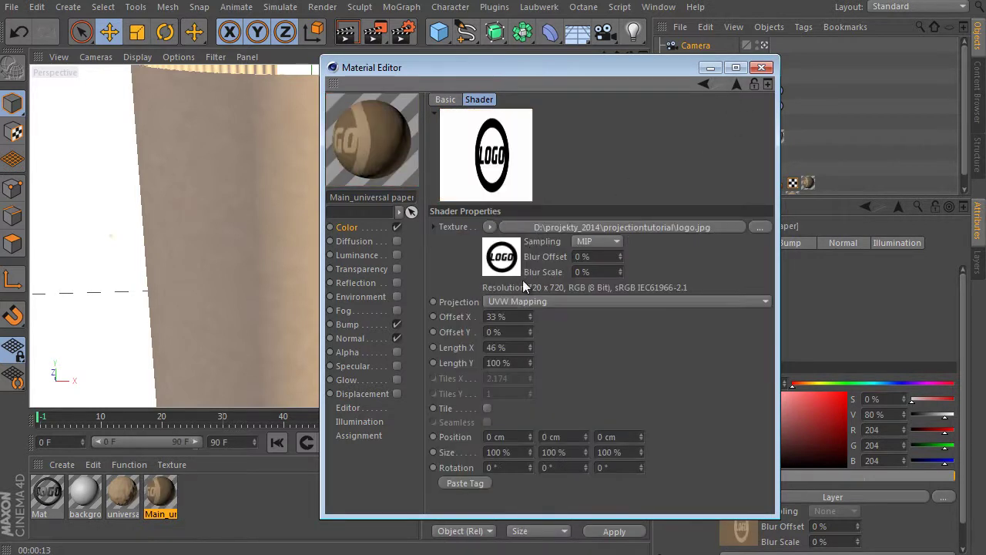
left_click(532, 226)
double_click(508, 327)
type("1")
key("Tab")
type("0")
key("Return")
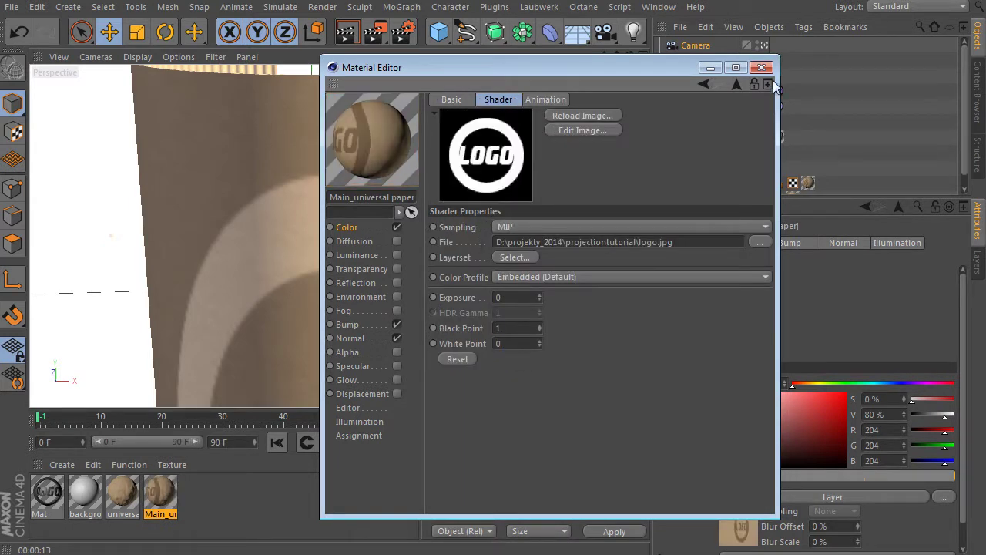
left_click(738, 86)
left_click(739, 87)
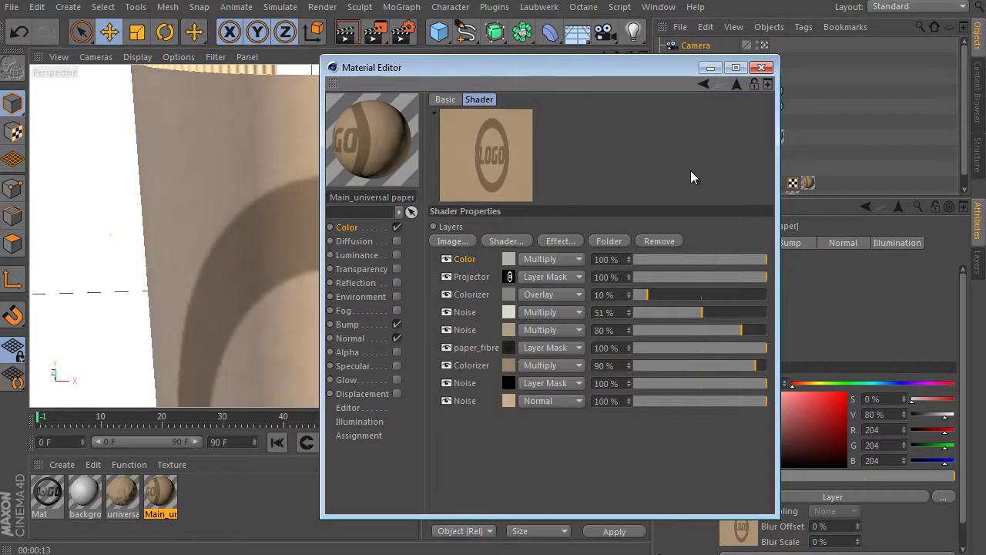
Tint the Color layer beige (R 171, G 159, B 139) and close the Material Editor.
left_click(509, 258)
left_click(531, 245)
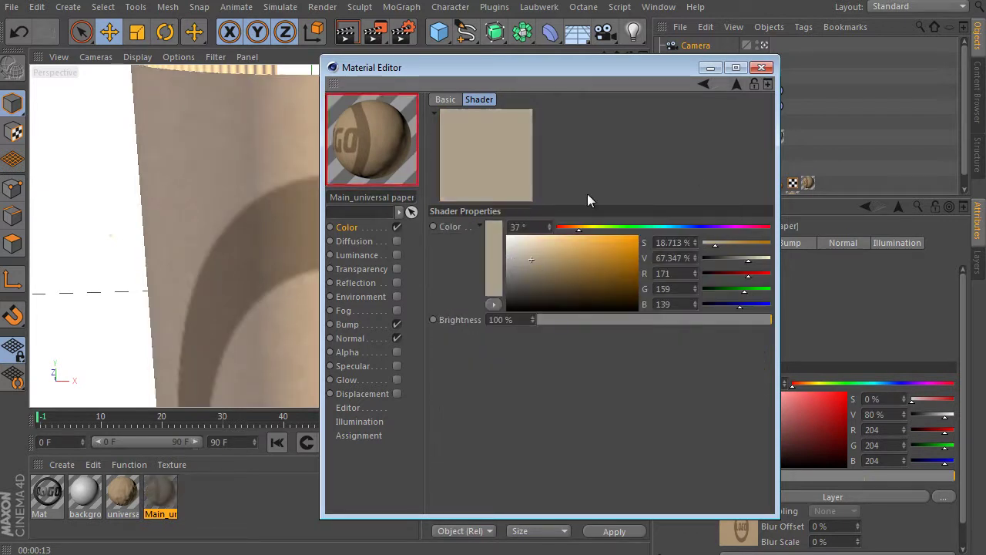
left_click(738, 85)
left_click(761, 67)
Render the view from farther back to check the tinted logo on the wrap.
left_click(354, 31)
left_click_drag(340, 145, 354, 132, "alt")
left_click(354, 31)
left_click(354, 31)
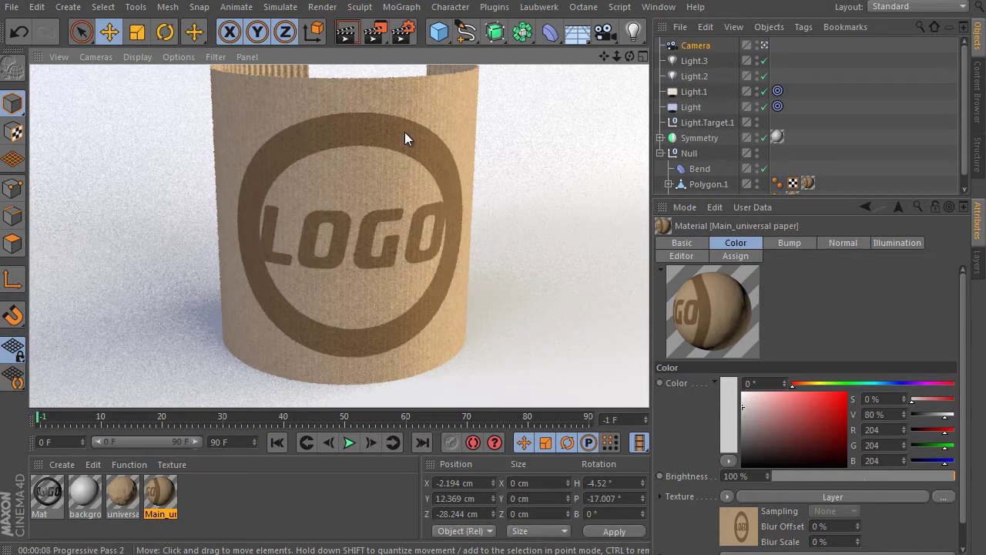
Copy the Projector shader from Main_universal paper's Color layers and close the Material Editor.
double_click(160, 493)
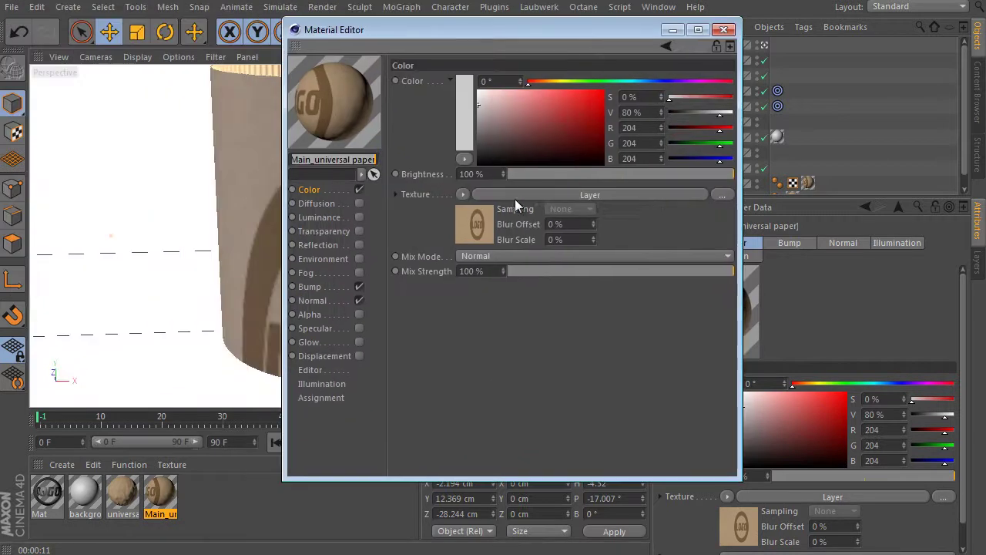
left_click(515, 204)
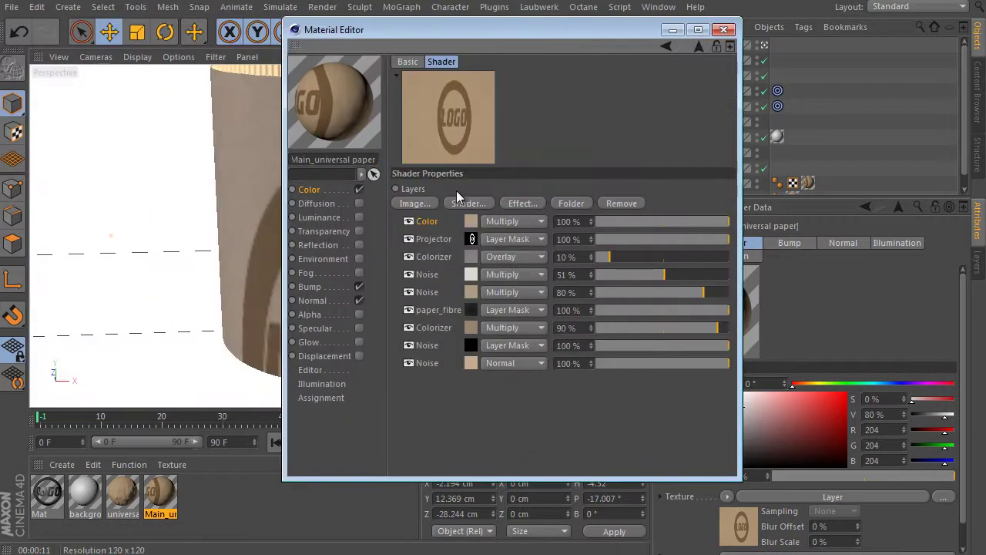
right_click(445, 239)
left_click(509, 165)
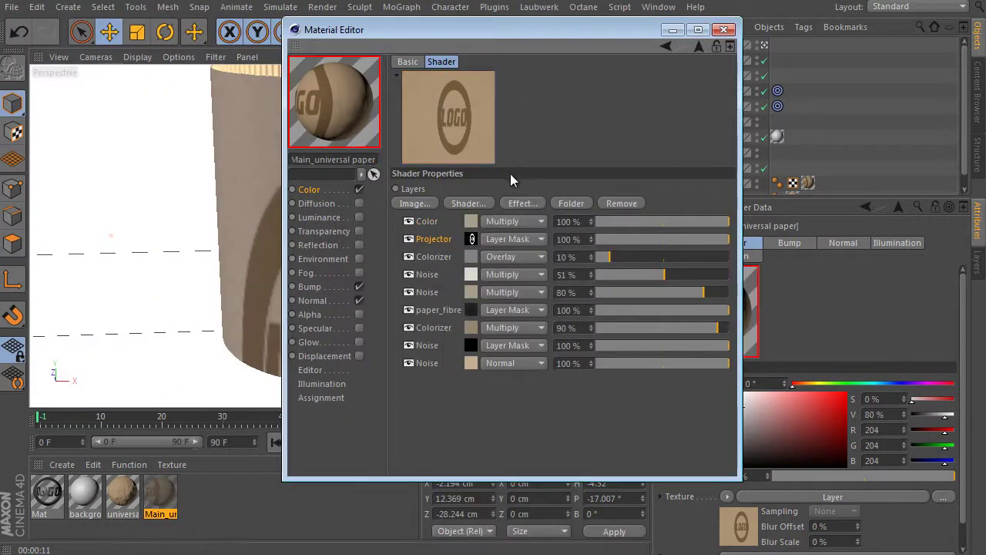
left_click(723, 30)
Paste the Projector shader into the Mat material's Color texture and disable its Alpha channel.
double_click(57, 491)
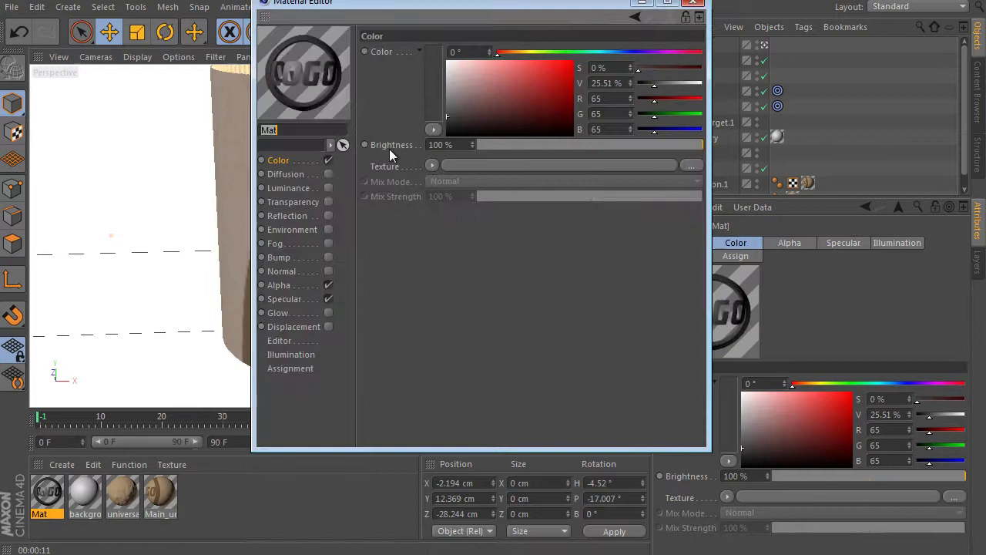
left_click(431, 165)
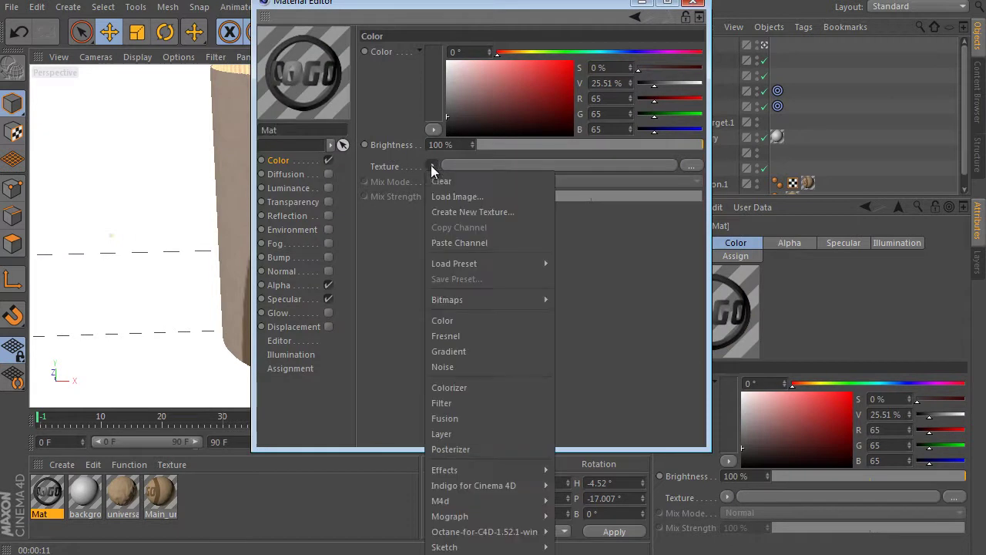
left_click(466, 239)
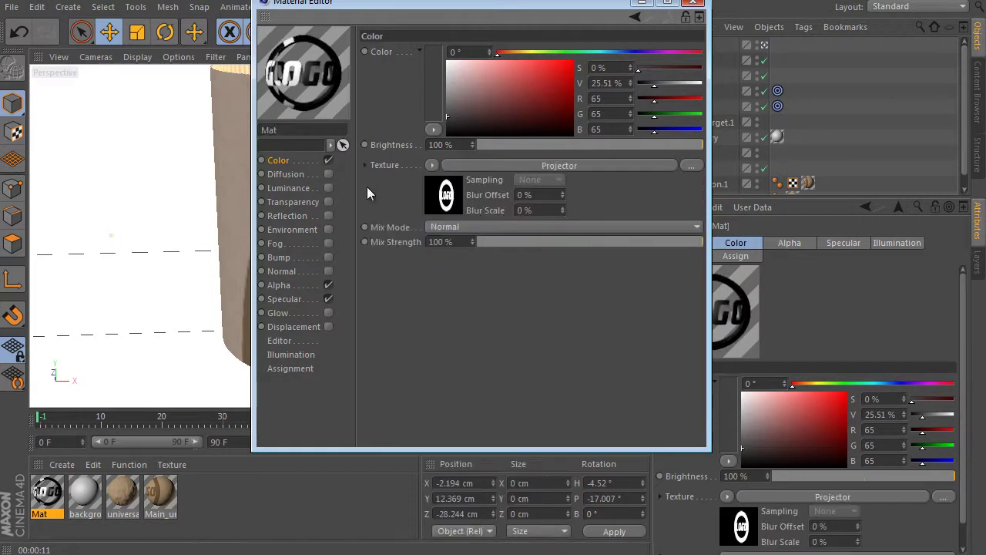
left_click(328, 285)
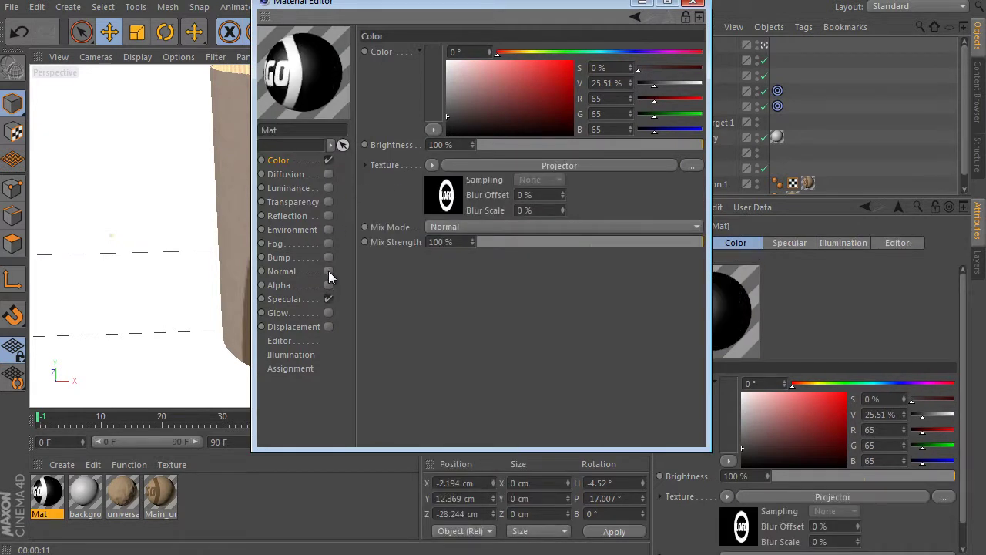
left_click(694, 2)
Apply the Mat material to Polygon.1 and review Main_universal paper's Color shader layers.
left_click_drag(53, 493, 718, 168)
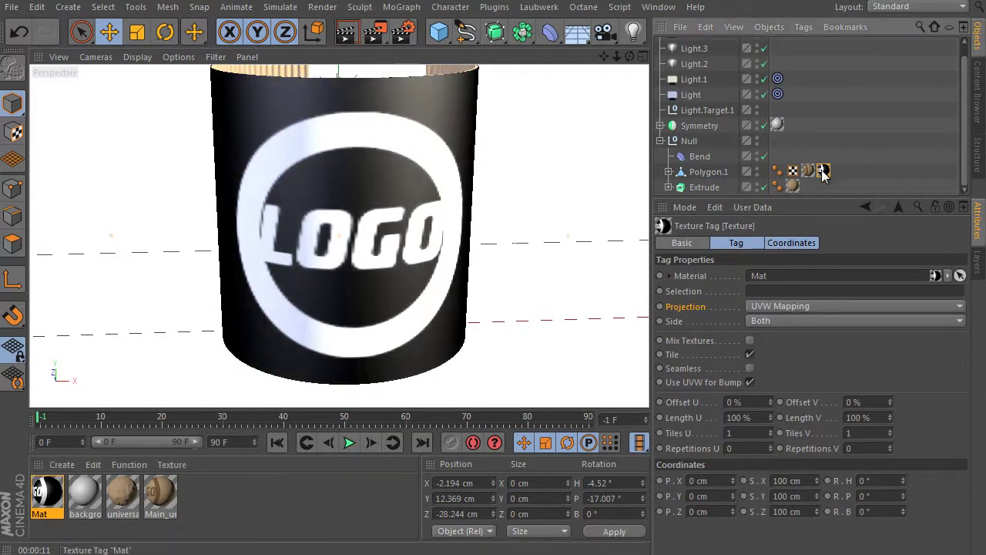
double_click(160, 493)
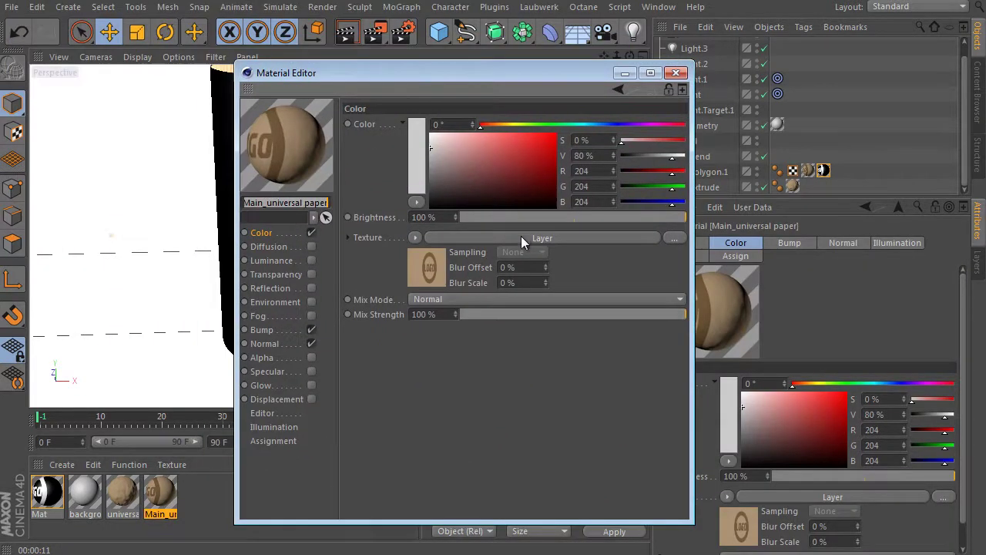
left_click(522, 237)
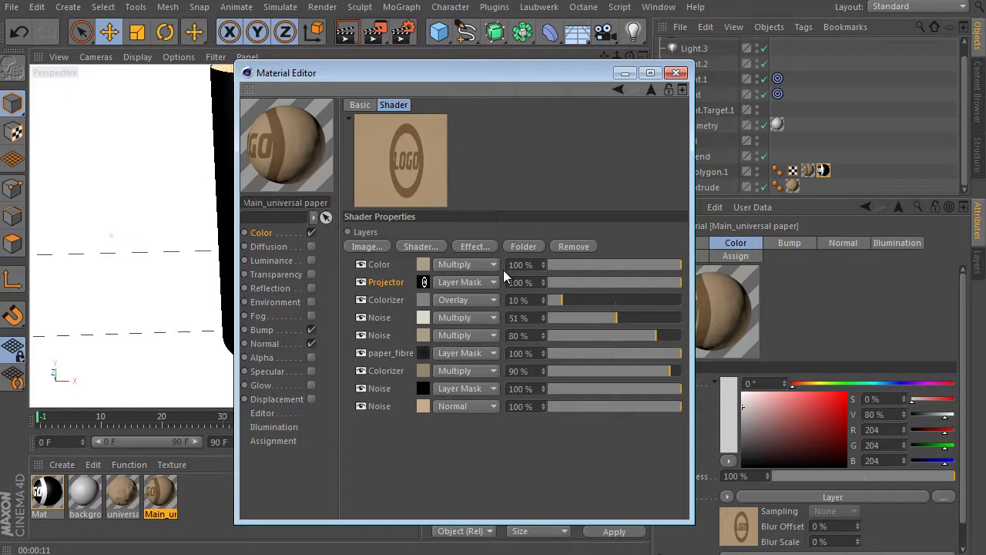
Delete the Mat texture tag from Polygon.1 and put the Material Editor away.
left_click(823, 173)
key("Delete")
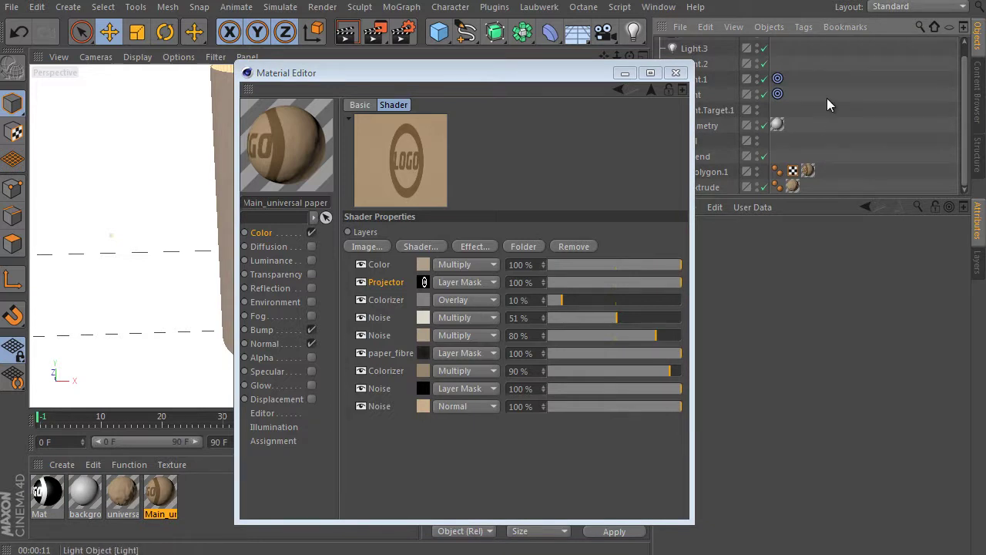
left_click(625, 73)
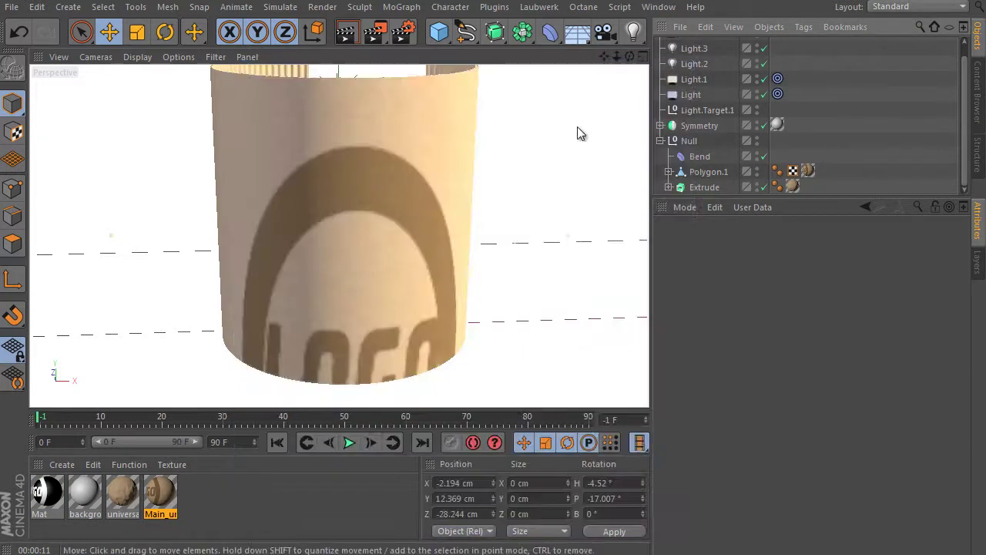
Replace the Projector shader in the Mat material's Color texture with the plain logo.jpg bitmap.
double_click(47, 493)
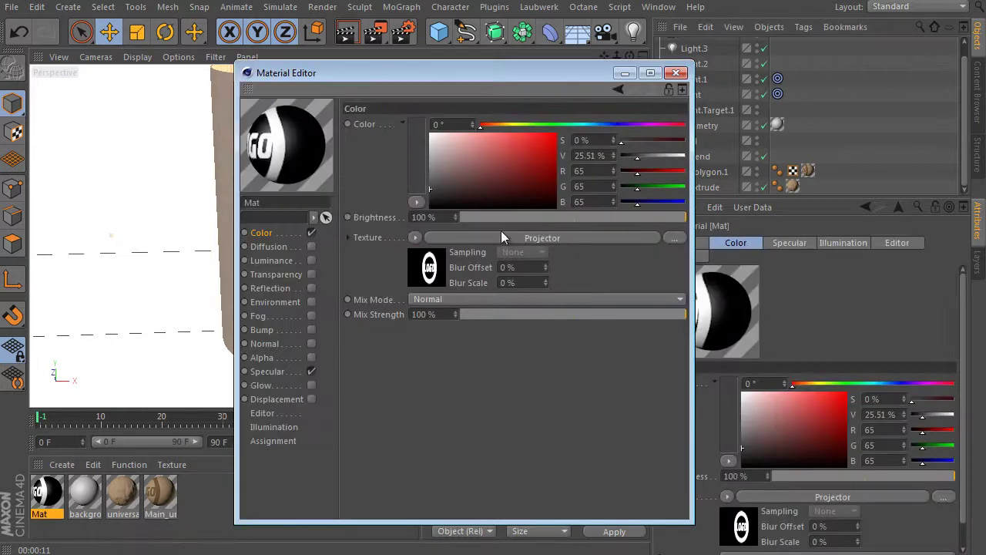
left_click(482, 237)
left_click(406, 232)
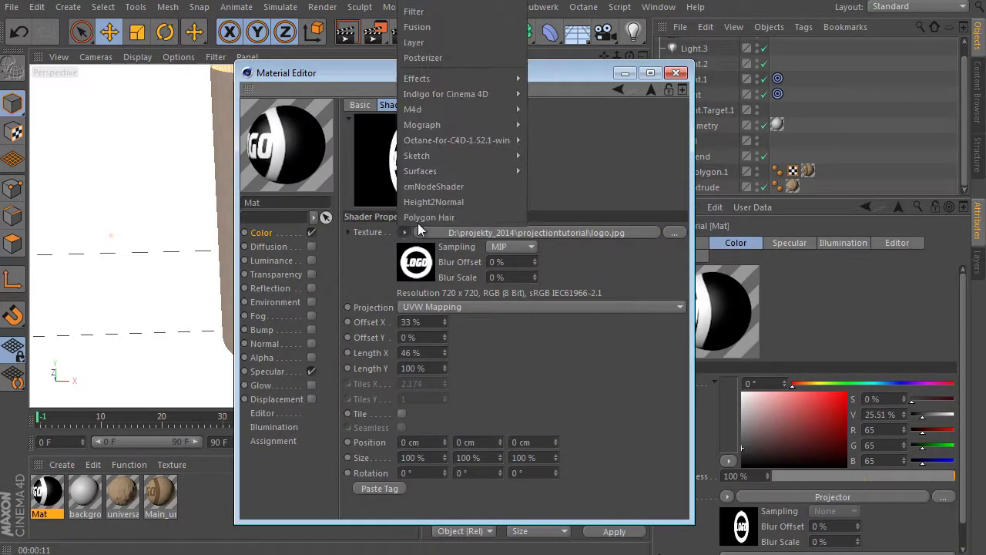
left_click(651, 90)
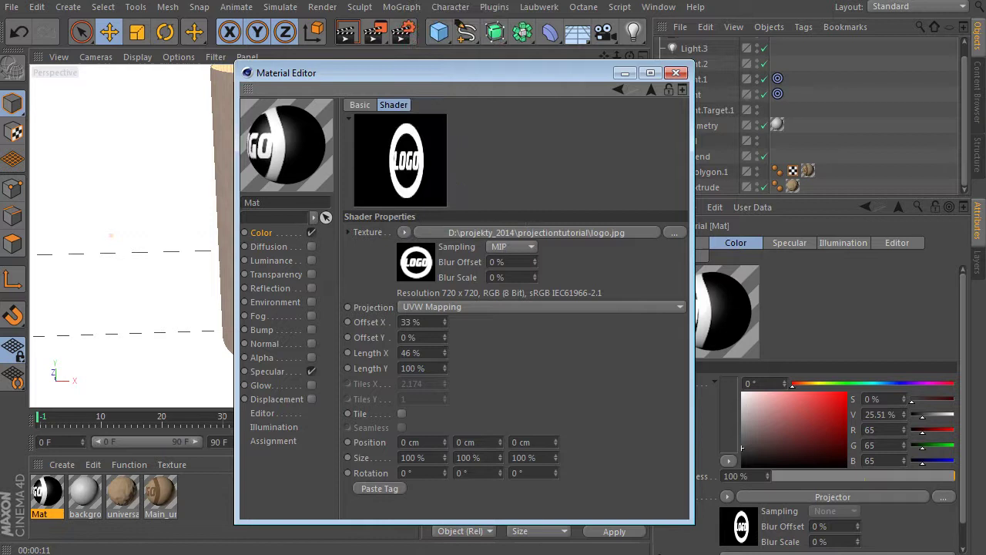
left_click(652, 90)
left_click(417, 238)
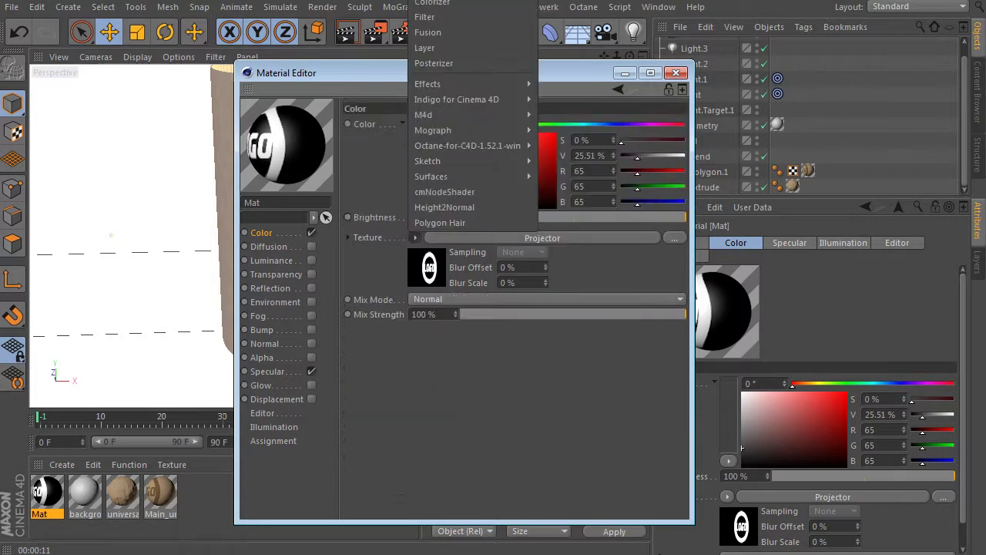
left_click(440, 2)
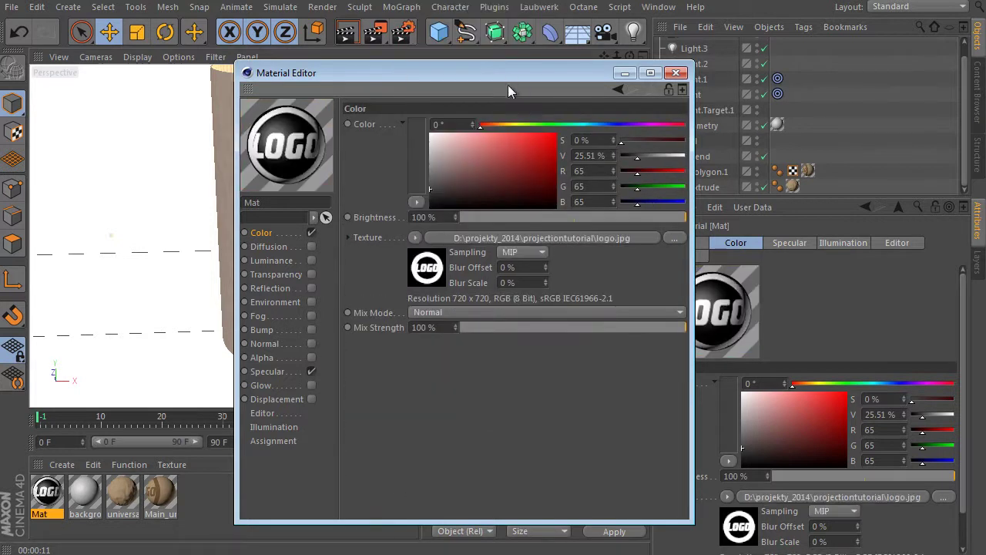
Wrap the logo bitmap of Mat's Color texture in a Layer shader and set the logo layer's blend mode to Multiply.
left_click_drag(501, 73, 487, 36)
left_click(401, 200)
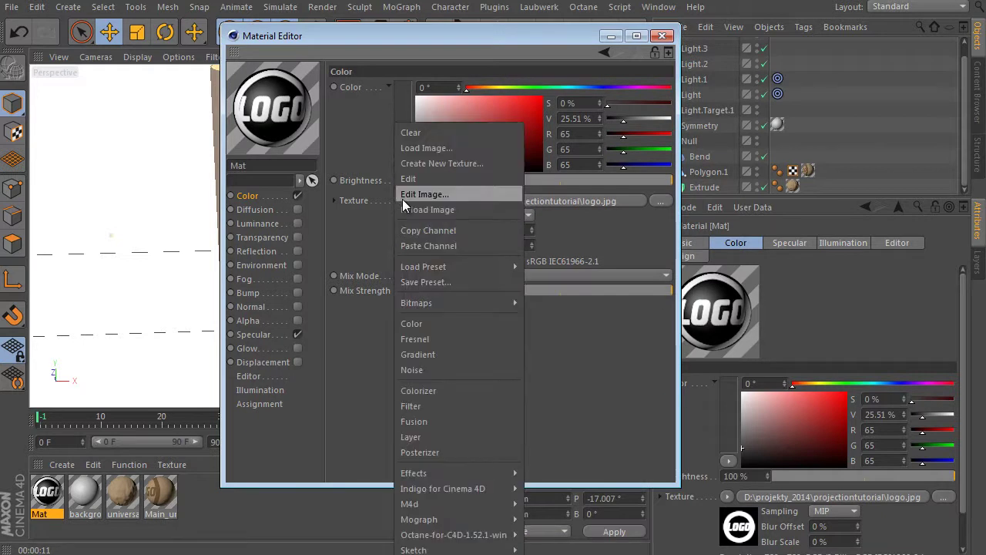
left_click(447, 436)
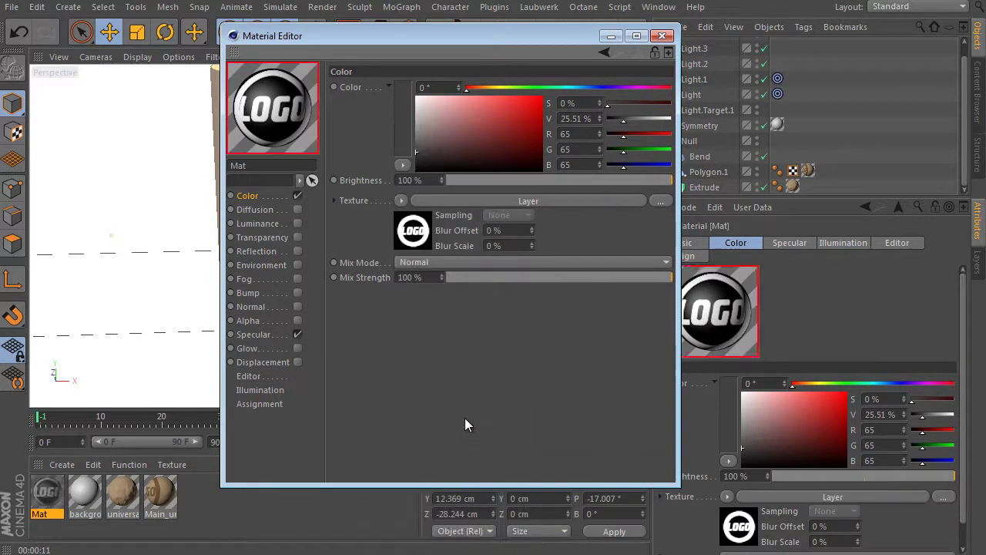
left_click(478, 200)
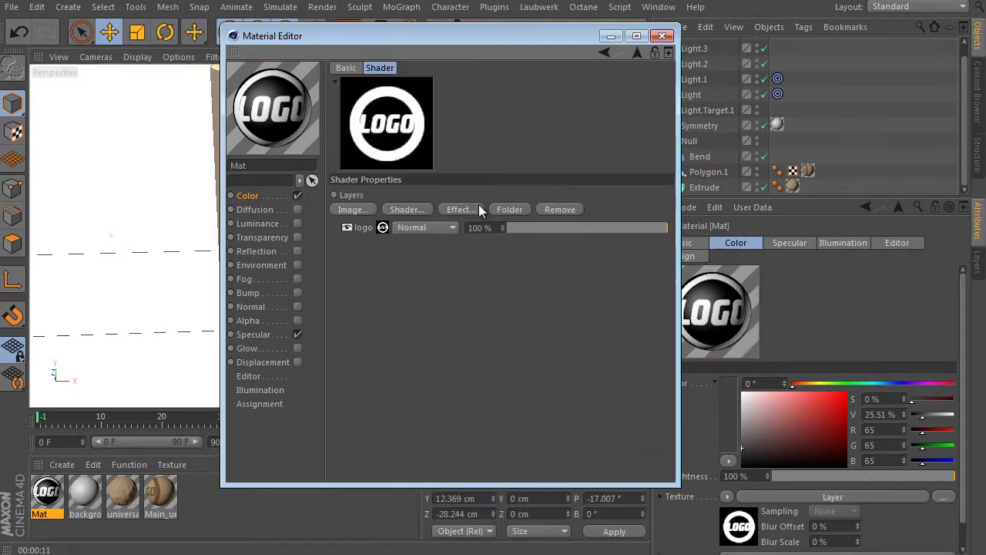
left_click(420, 227)
left_click(414, 265)
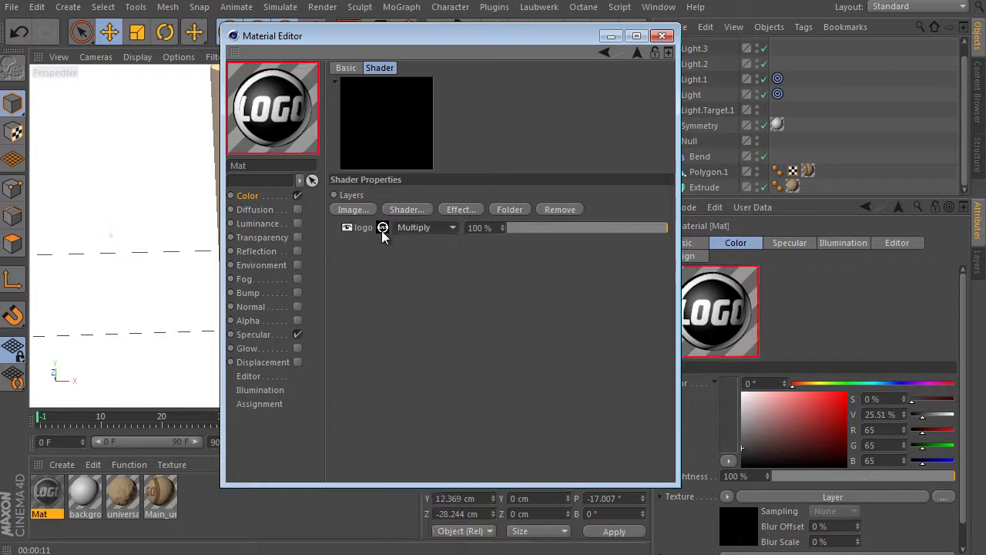
Set the logo bitmap's Black Point to 0 and White Point to 1, and return to the layer list.
left_click(383, 227)
double_click(402, 296)
type("0")
key("Return")
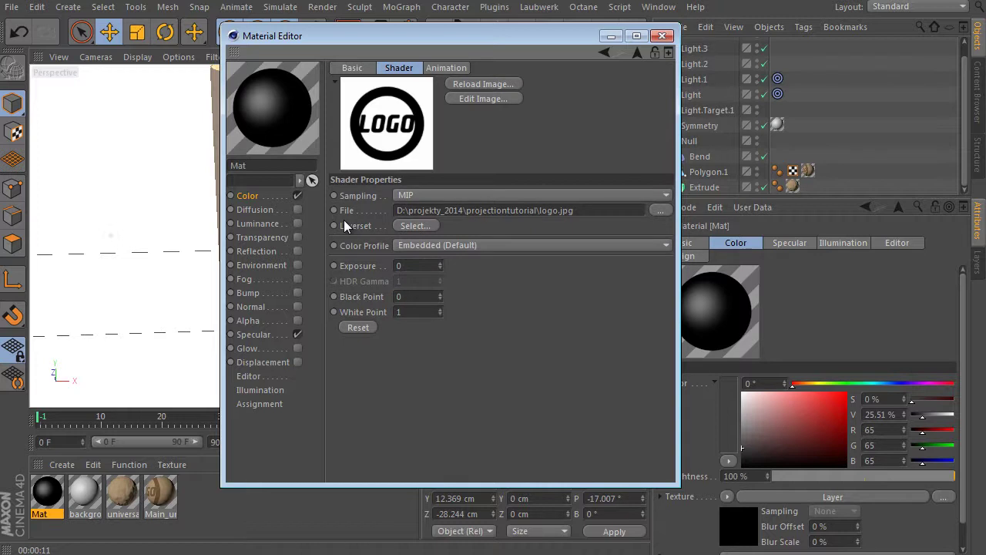
left_click(638, 52)
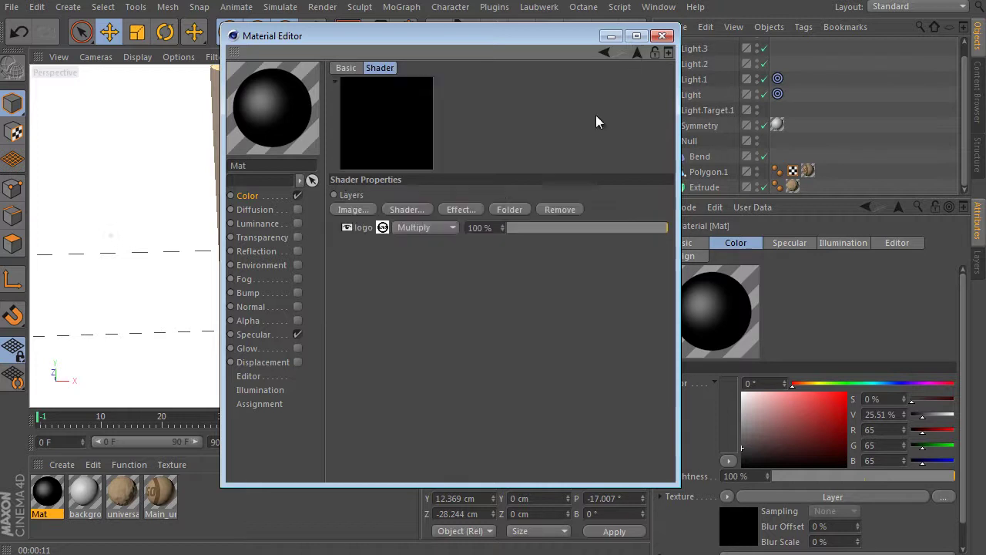
Add a Color shader beneath the logo layer and tint it pale beige-brown.
left_click(407, 210)
left_click(447, 264)
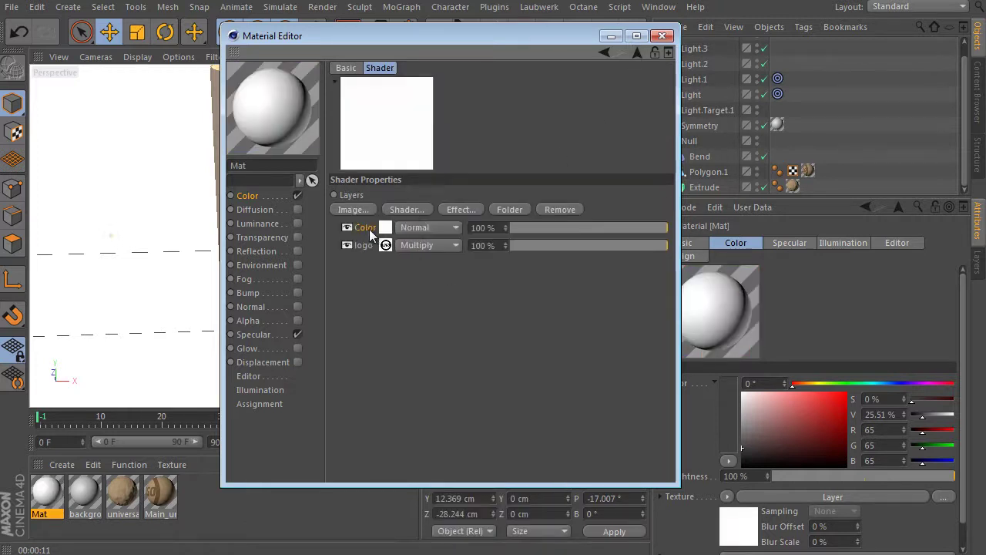
left_click_drag(370, 255, 372, 226)
left_click(386, 245)
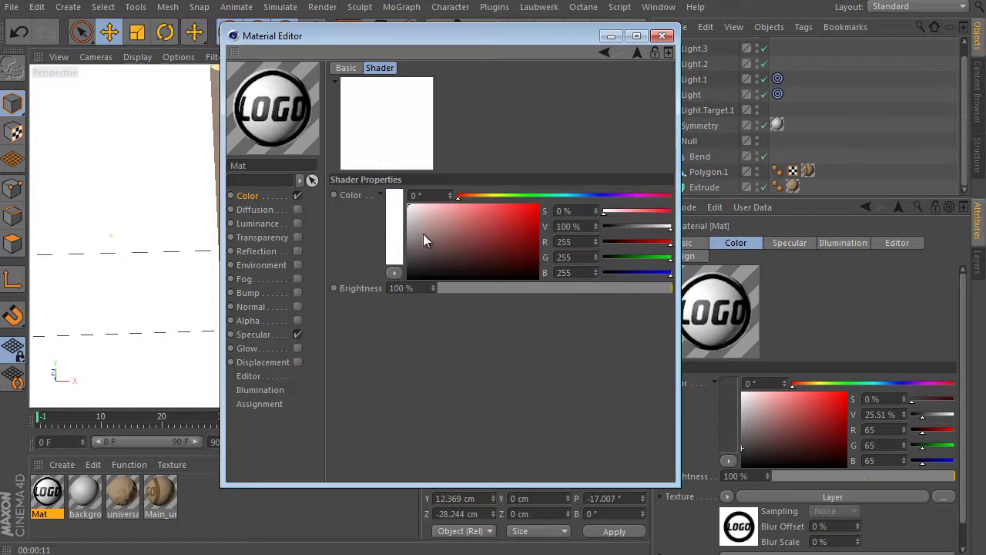
left_click_drag(471, 197, 484, 196)
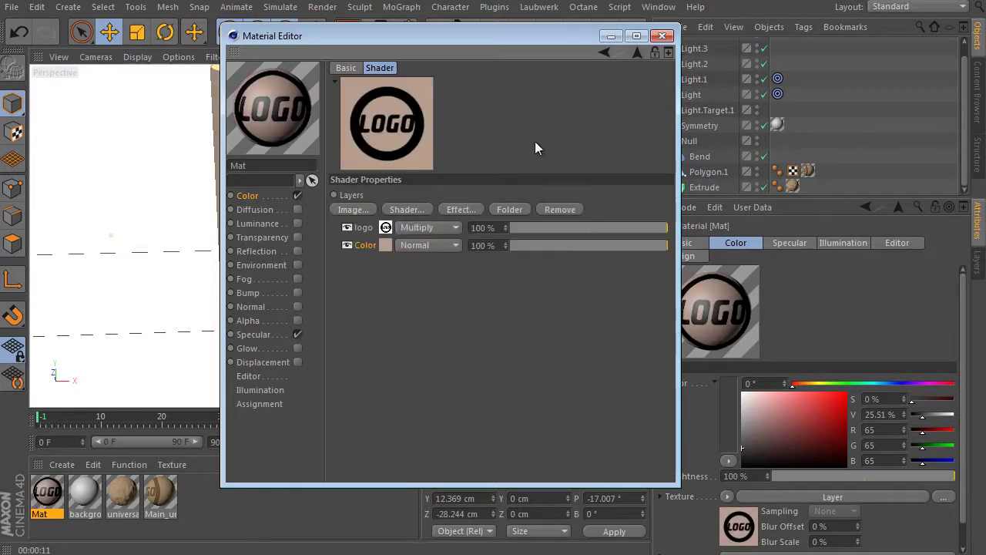
Keep the logo layer in Multiply mode and lower its strength to 44 %.
left_click(446, 226)
left_click(441, 265)
left_click_drag(607, 228, 583, 225)
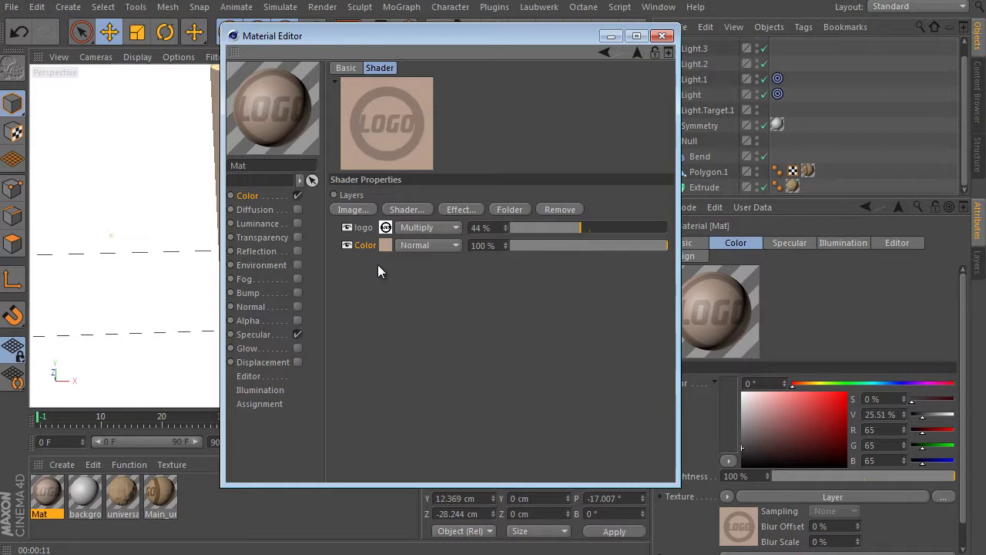
Add a Checkerboard surface shader and place it between the logo and Color layers.
left_click(403, 210)
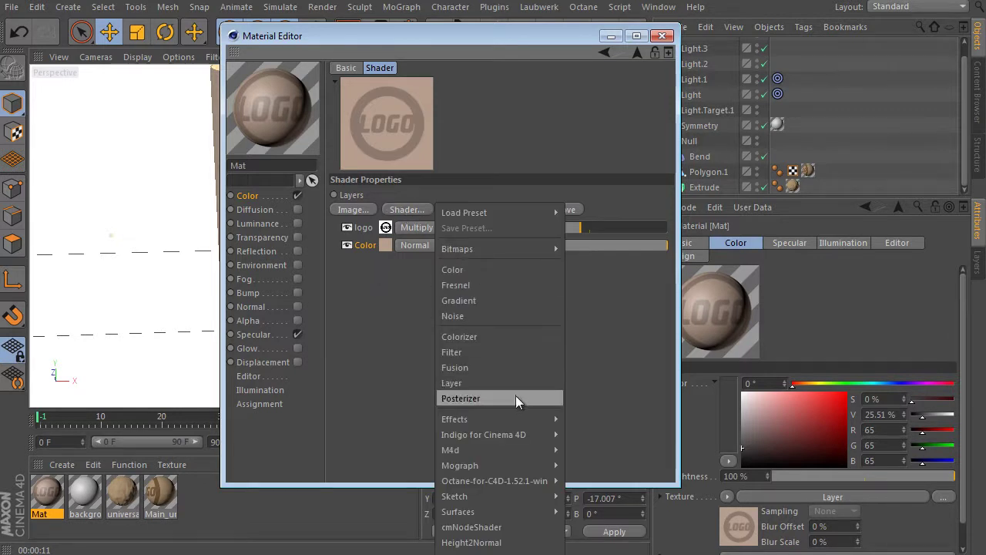
mouse_move(501, 501)
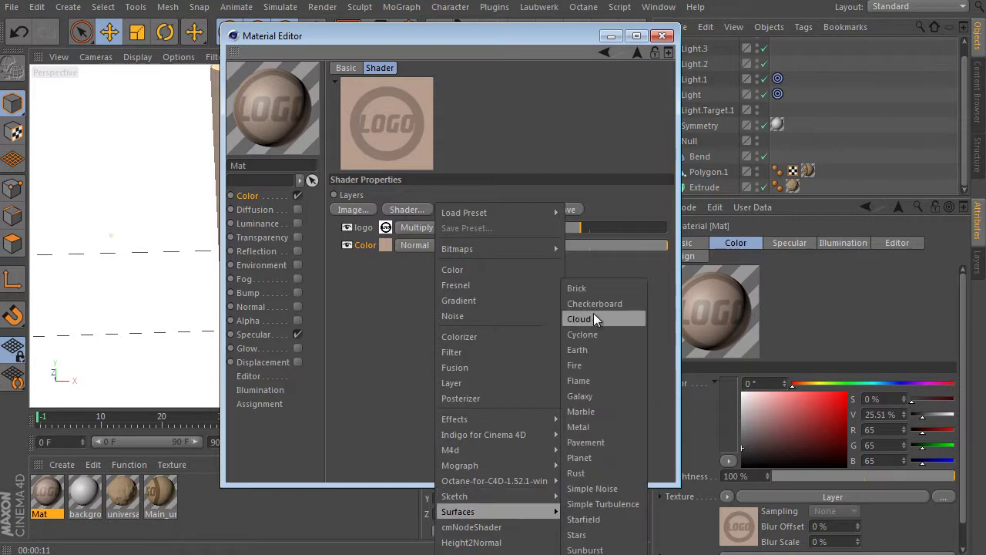
left_click(582, 302)
left_click_drag(383, 230, 385, 260)
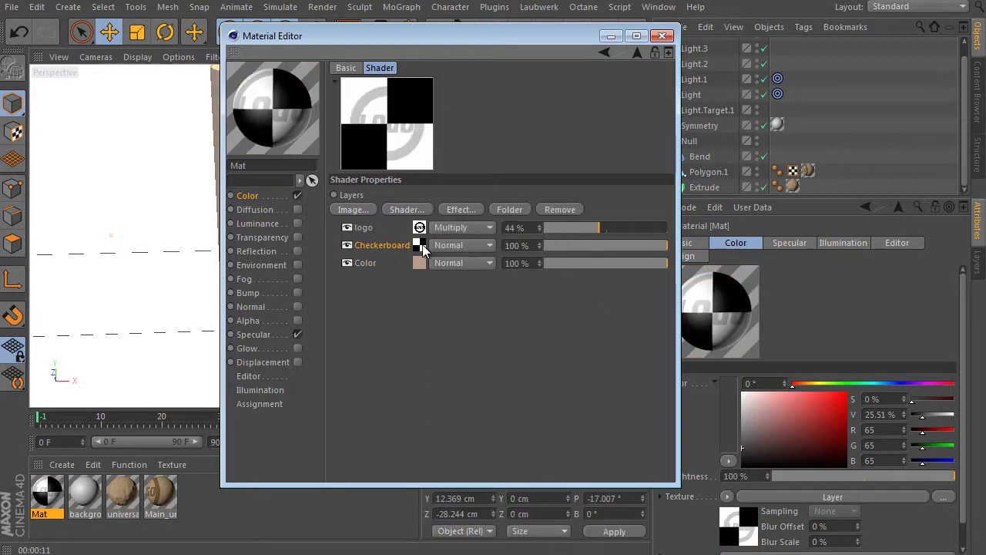
Set the Checkerboard shader's U Frequency and V Frequency to 2, and return to the layer list.
left_click(419, 245)
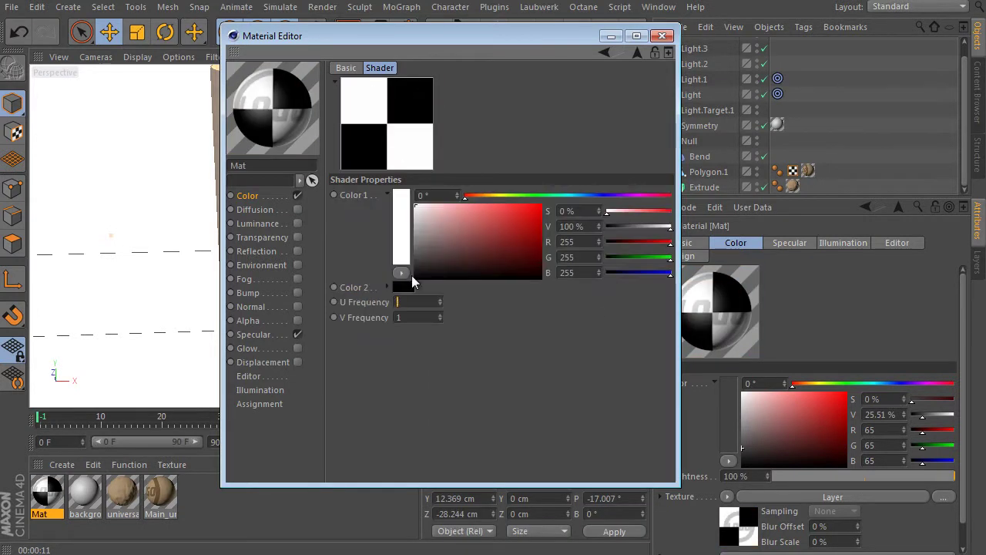
type("2")
key("Tab")
type("2")
key("Return")
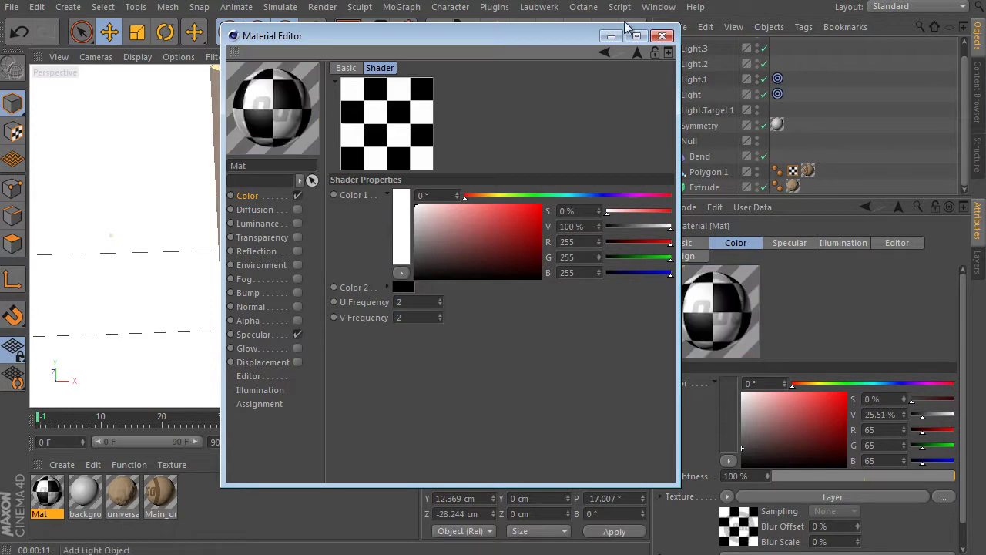
left_click(637, 52)
Blend the Checkerboard layer with Multiply at 24 % and raise the logo layer's strength to 89 %.
left_click(472, 245)
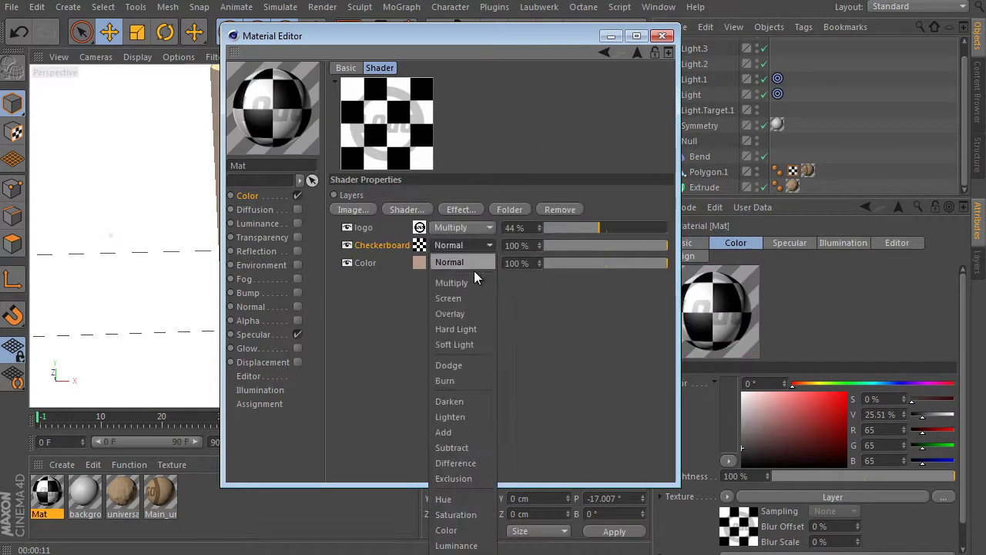
left_click(452, 282)
left_click_drag(554, 245, 654, 228)
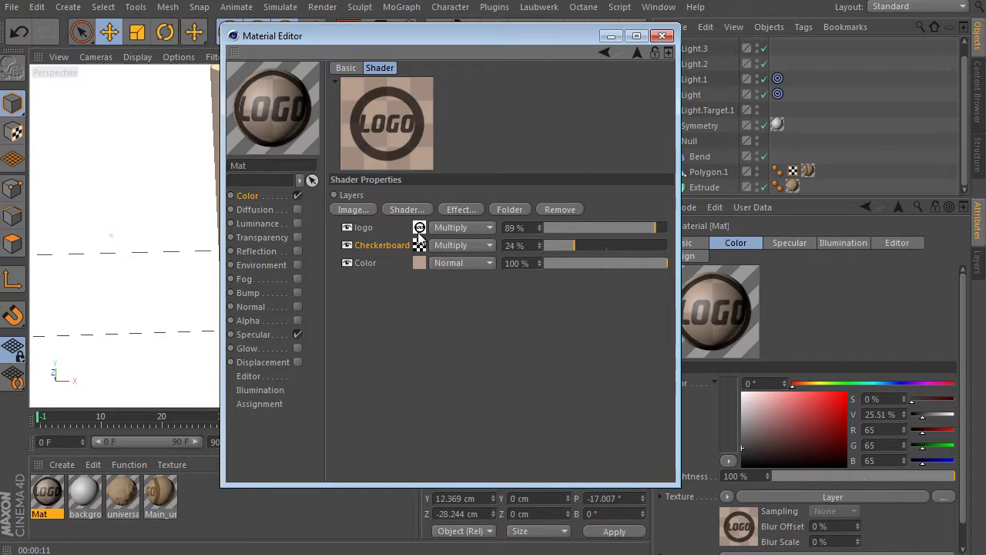
Wrap the logo layer in its own nested Layer shader and add a Transform effect above the logo inside it.
left_click(364, 229)
right_click(365, 232)
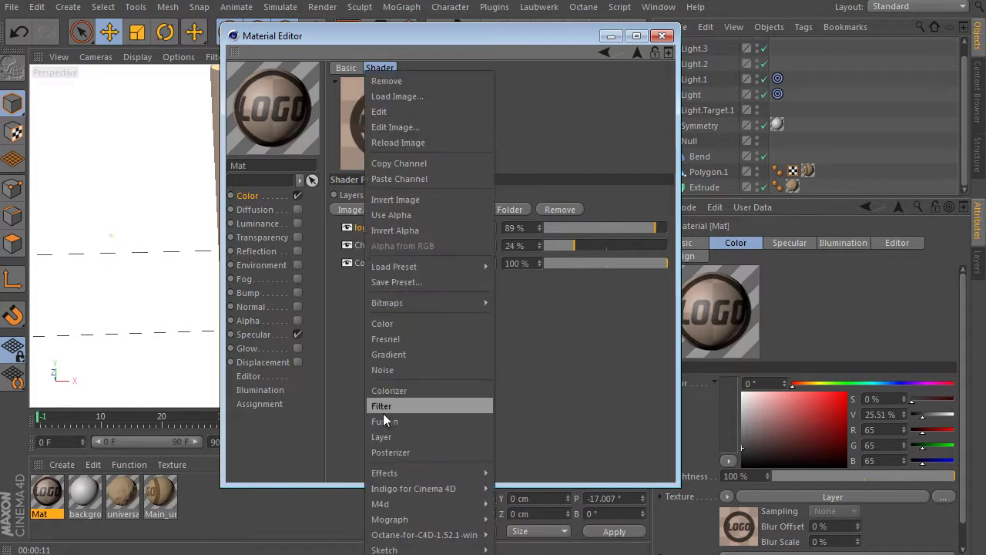
left_click(394, 436)
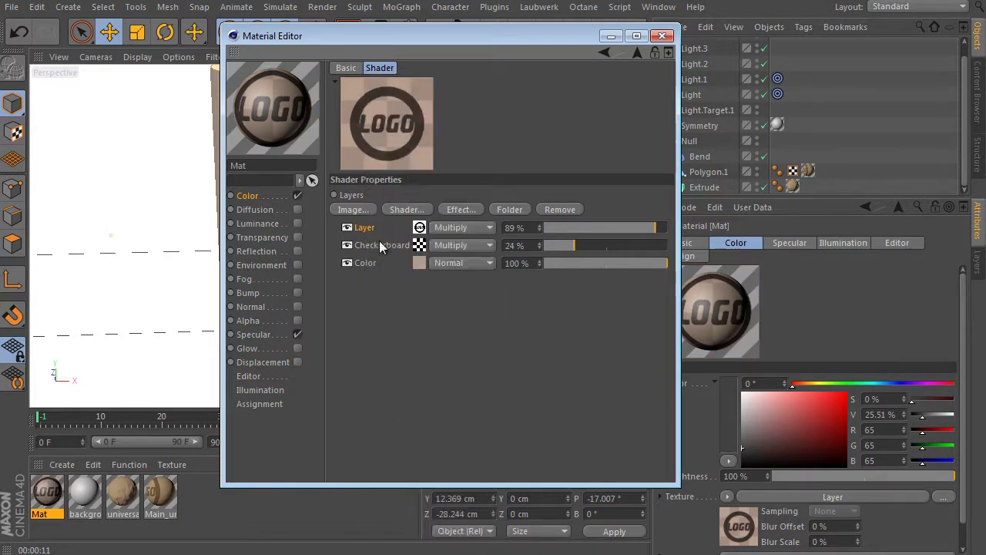
left_click(420, 227)
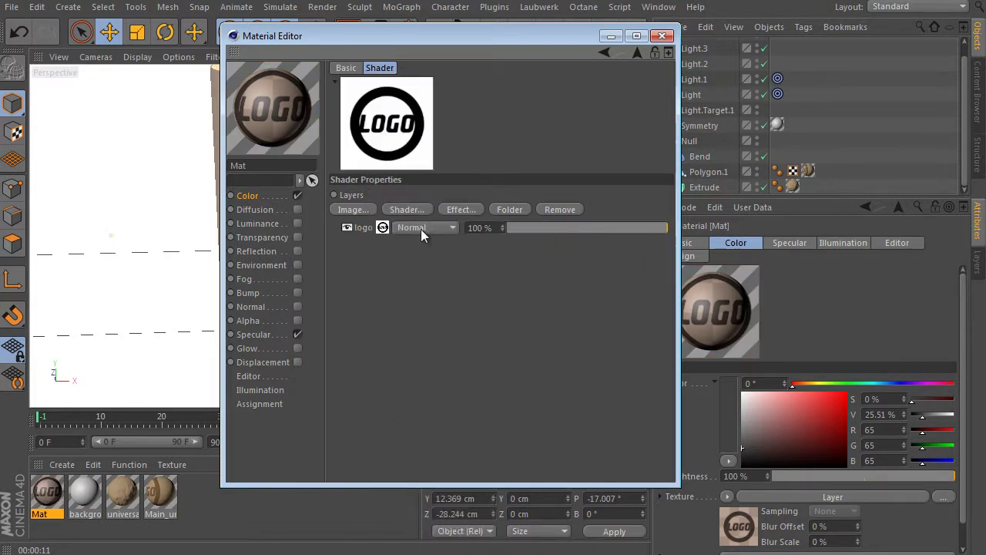
left_click(463, 211)
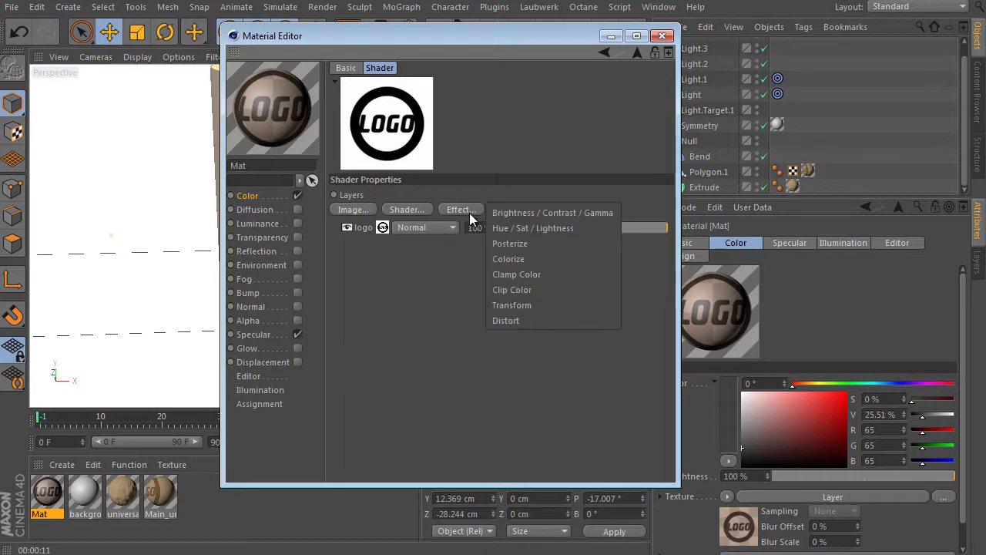
left_click(532, 306)
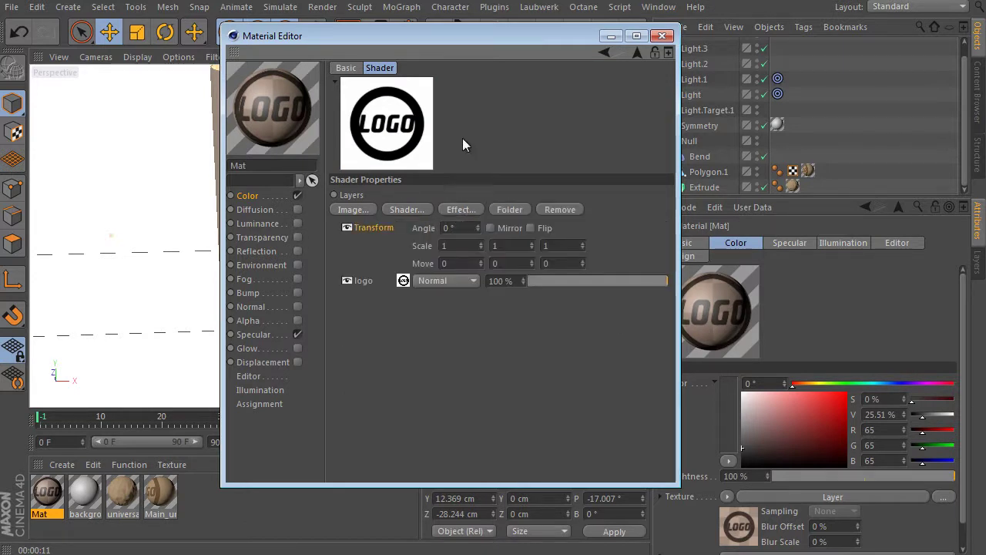
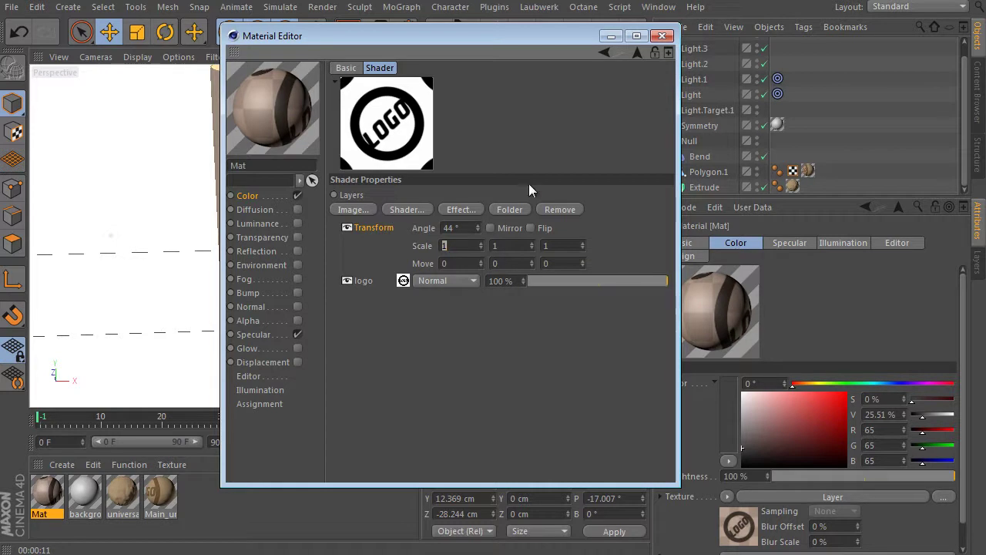
Set the Transform effect to a 44° angle and a scale of 0.3 on the first two axes.
type("0.3")
key("Tab")
type("0.3")
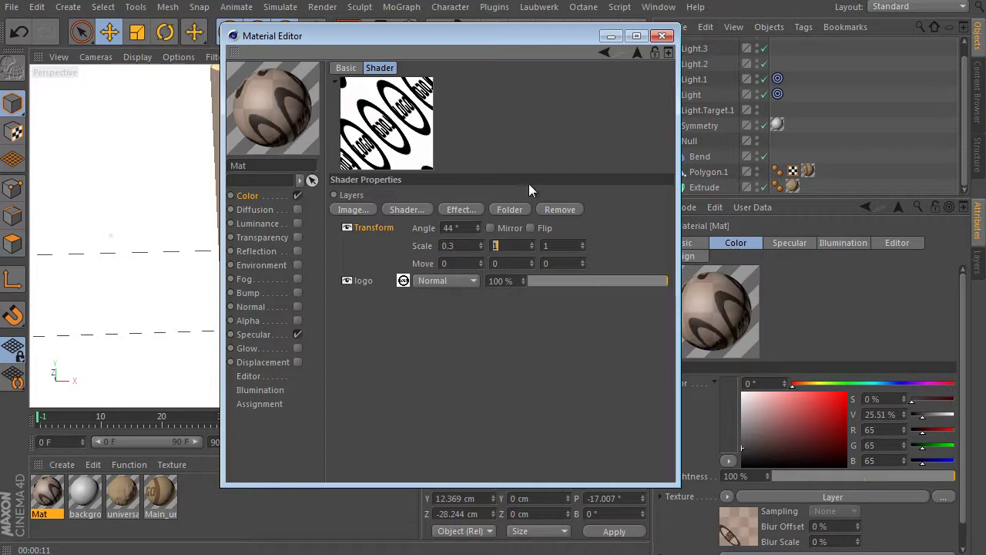
key("Return")
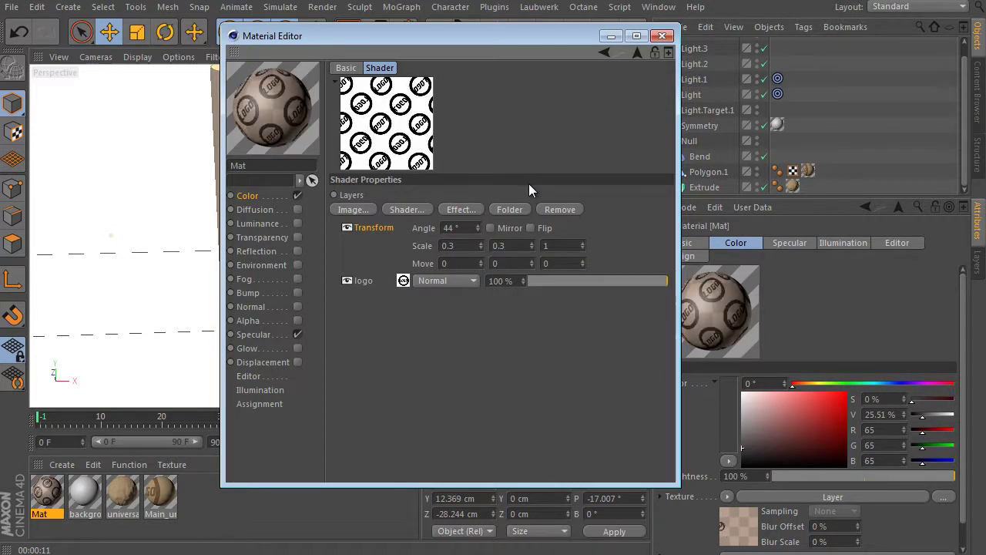
Close the Material Editor and apply the Mat material to Polygon.1.
left_click(637, 52)
left_click(664, 36)
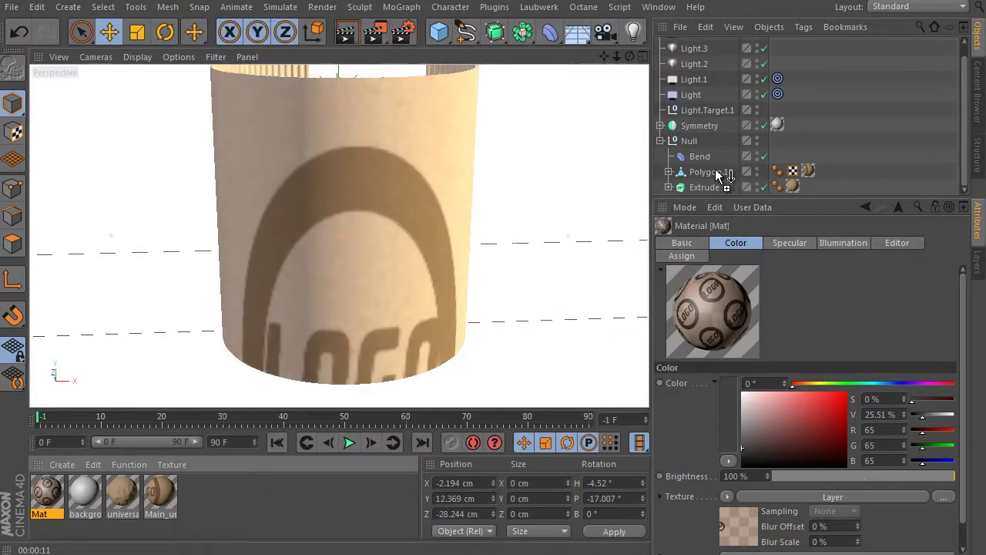
left_click_drag(722, 175, 714, 174)
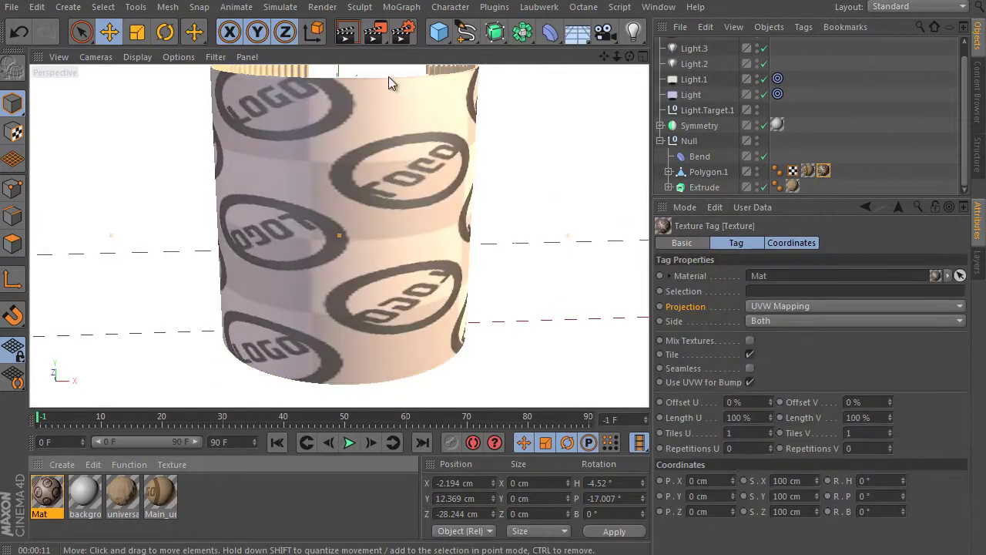
Set the Mat texture tag's Length V to 200 % and render the perspective view.
left_click(872, 420)
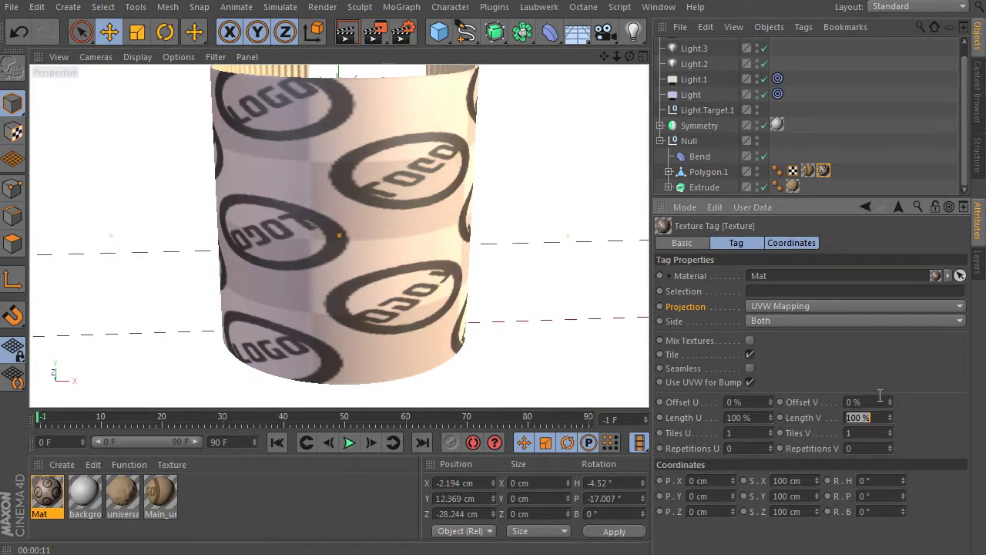
type("200")
key("Return")
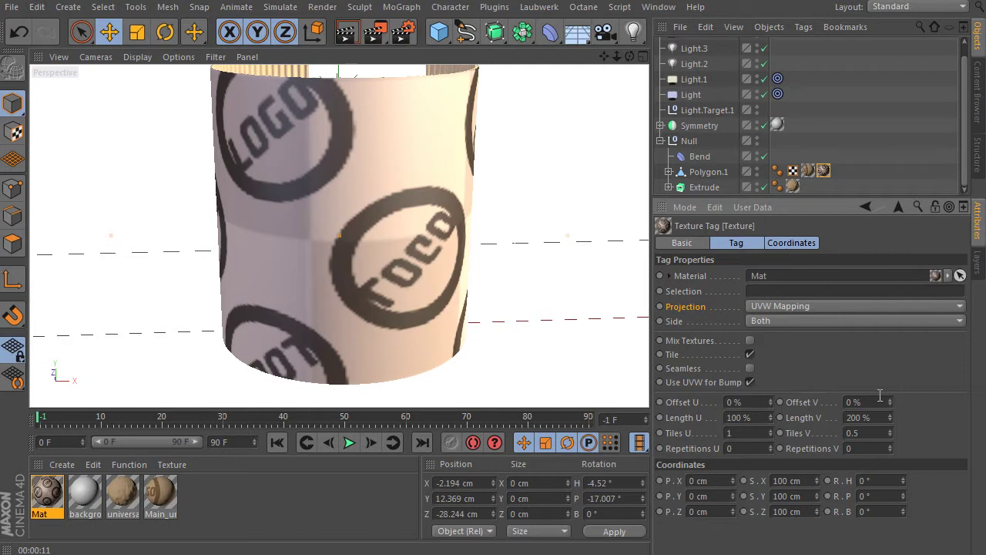
left_click(346, 32)
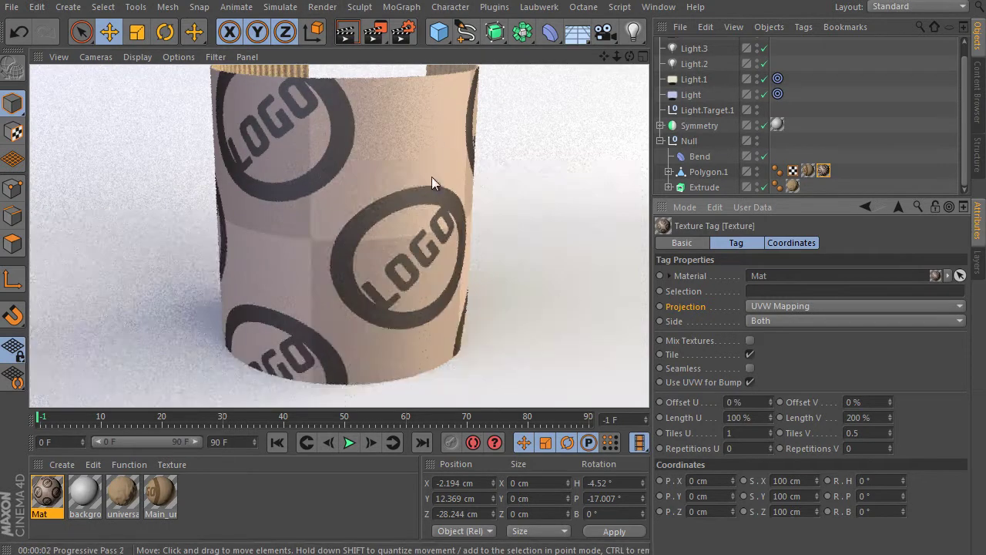
Remove the Transform effect from the nested Layer shader inside the Mat material's color texture.
double_click(47, 493)
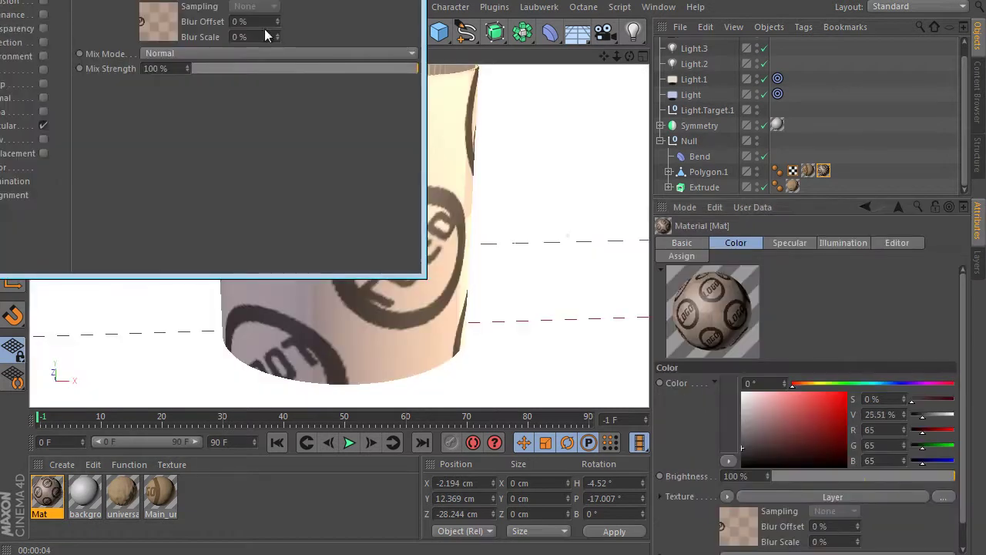
left_click_drag(160, 0, 408, 17)
left_click(488, 184)
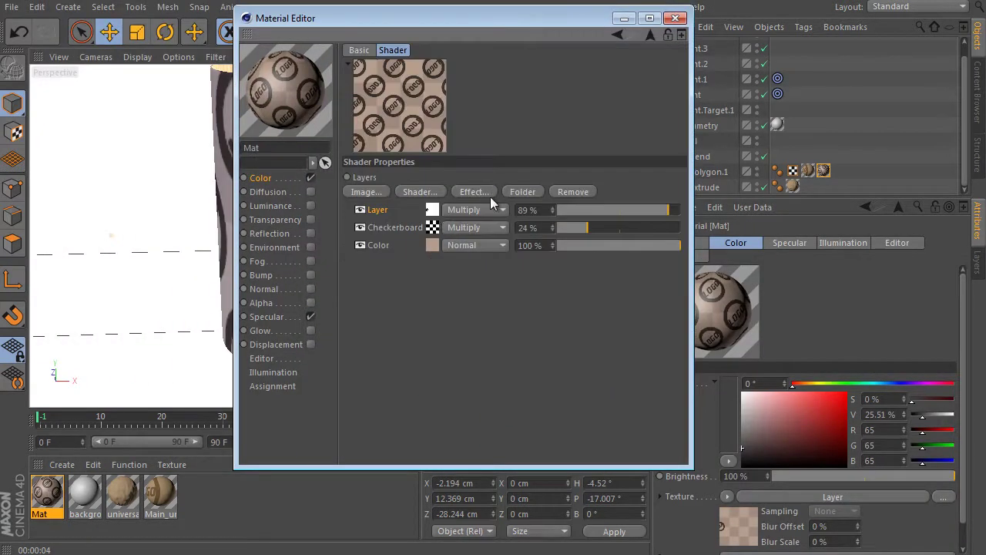
left_click(434, 214)
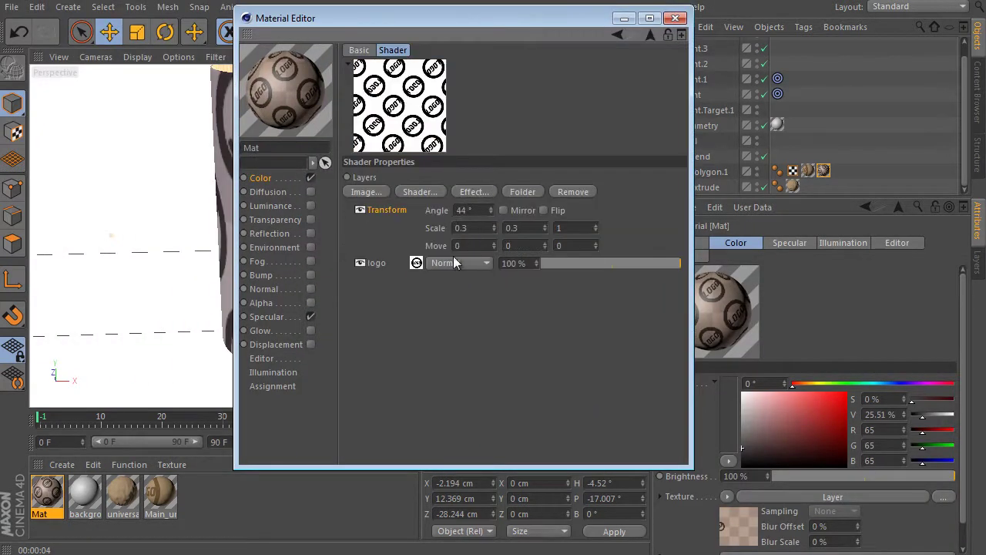
mouse_move(398, 214)
left_mouse_down()
mouse_move(403, 267)
mouse_move(399, 209)
left_mouse_up()
right_click(396, 216)
left_click(425, 220)
Copy the logo image channel and paste it over the nested Layer entry in Mat's main layer stack.
right_click(396, 209)
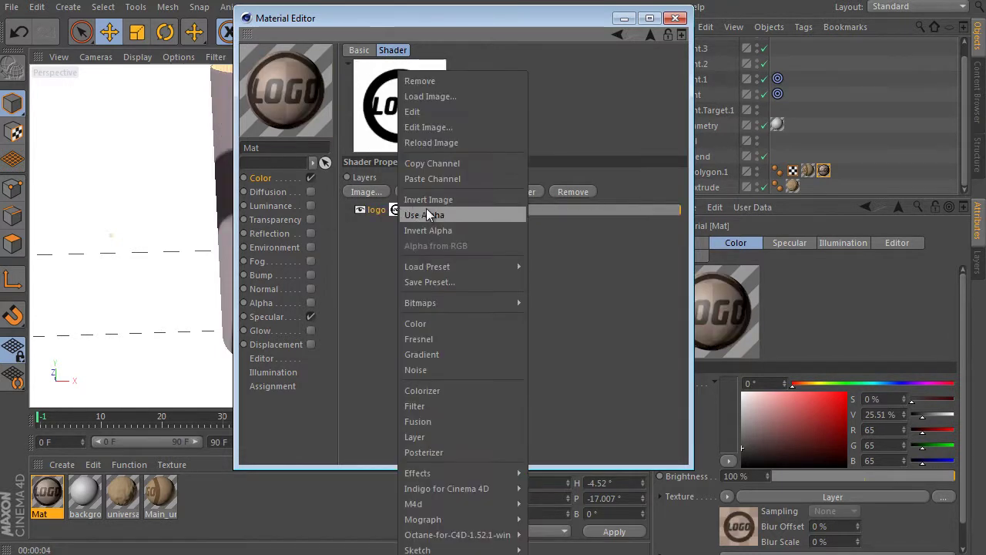
left_click(443, 164)
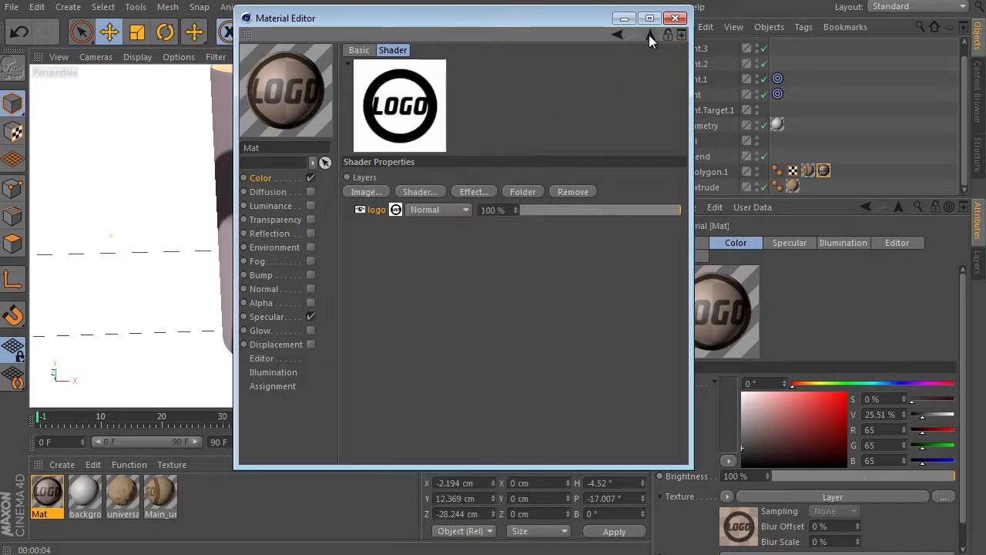
left_click(649, 36)
right_click(430, 209)
left_click(475, 178)
Add a Transform effect with a 25° angle, try it beneath the logo layer, and return it to the top of the stack.
left_click(478, 191)
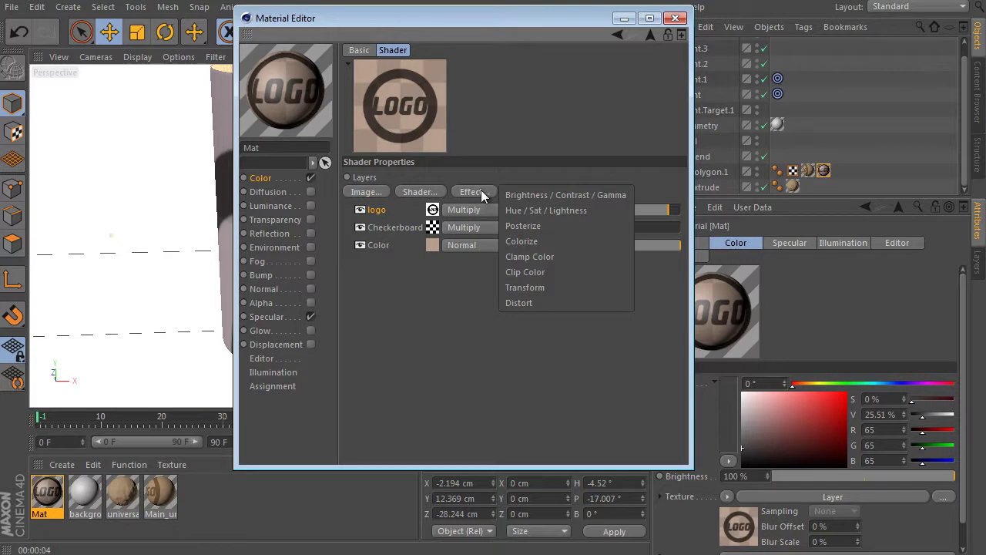
left_click(542, 286)
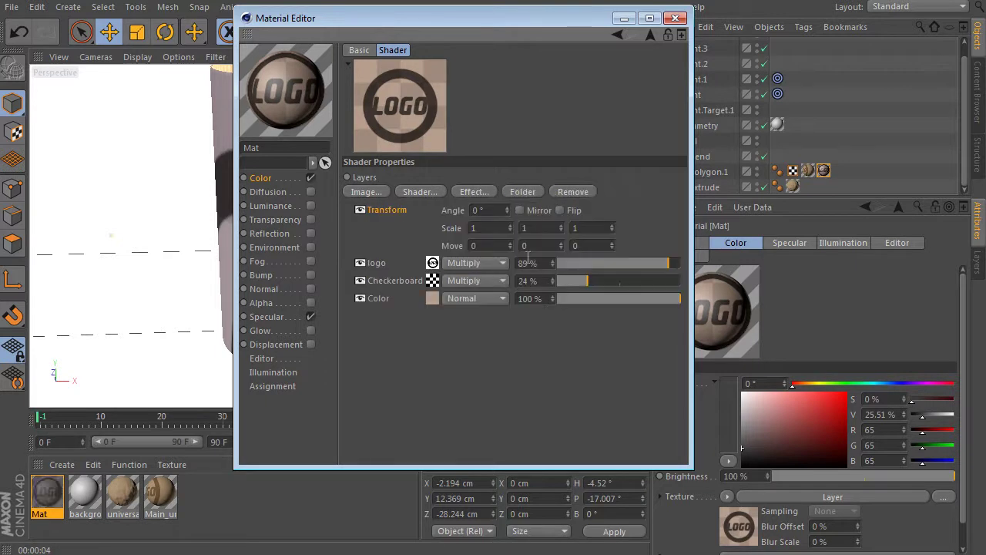
left_click_drag(509, 209, 486, 210)
left_click_drag(396, 213, 389, 266)
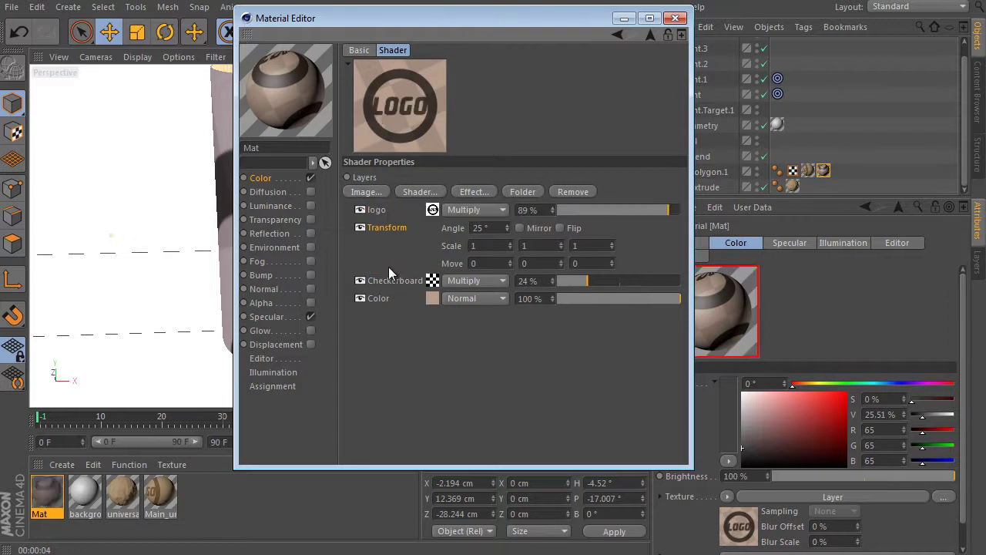
left_click_drag(387, 227, 370, 216)
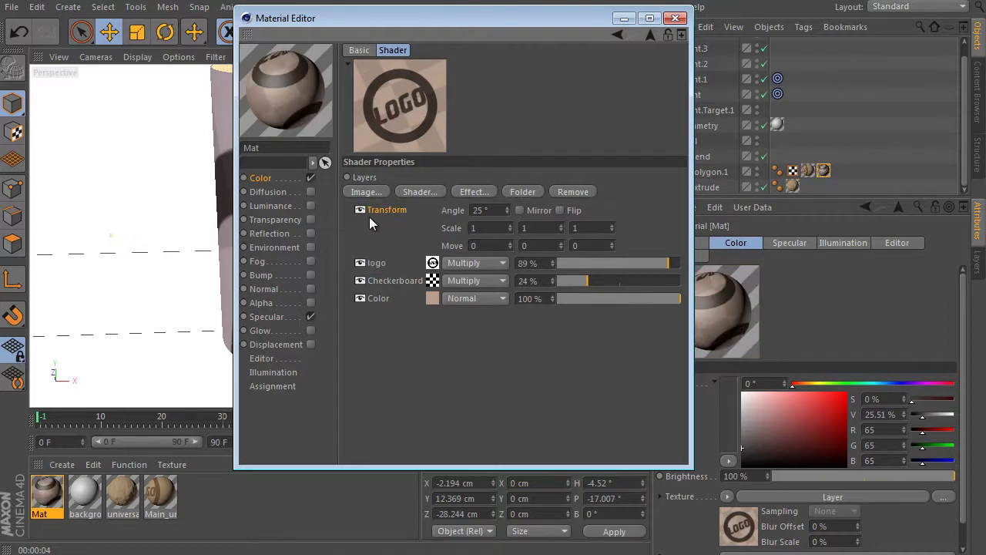
Wrap the logo layer in its own nested Layer shader and look through the effects available inside it.
right_click(383, 265)
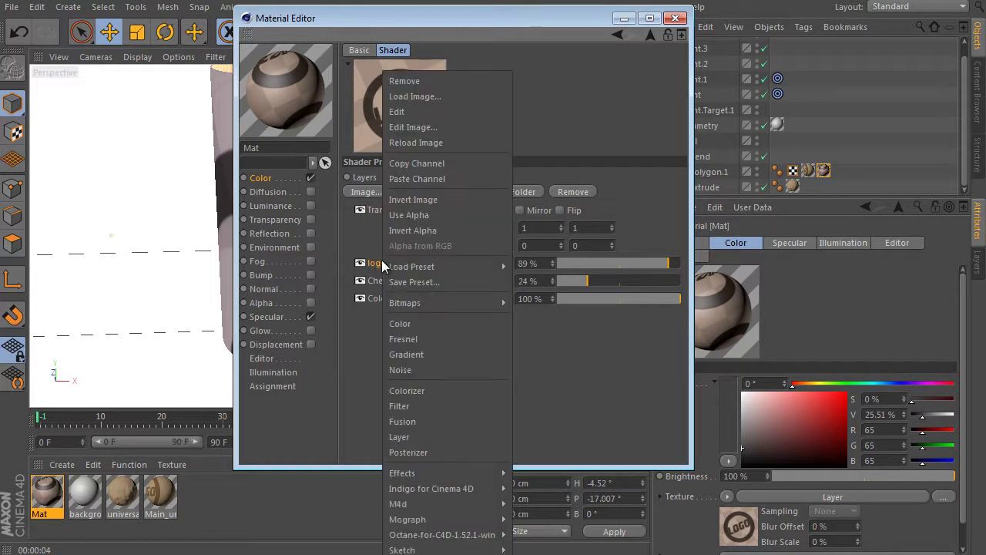
left_click(412, 436)
left_click(438, 262)
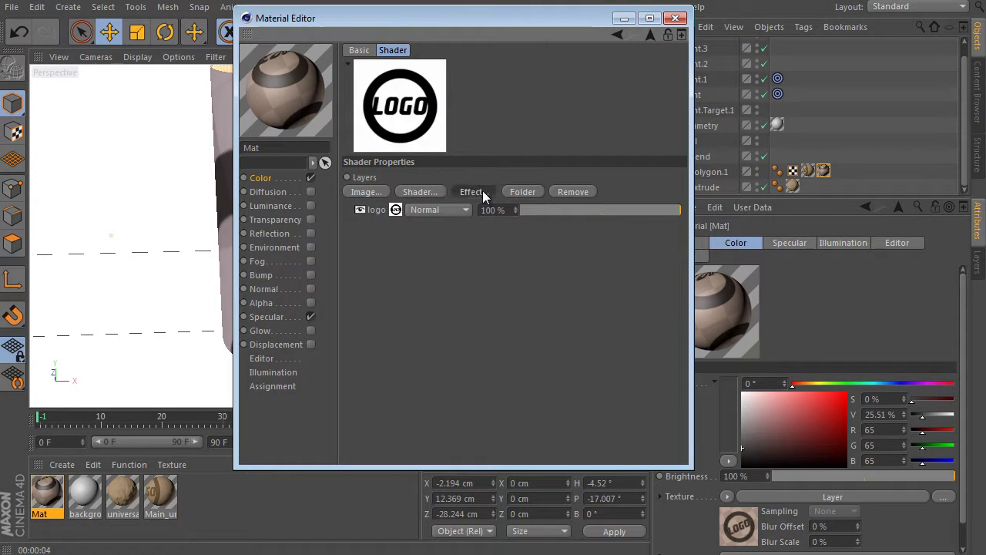
left_click(476, 191)
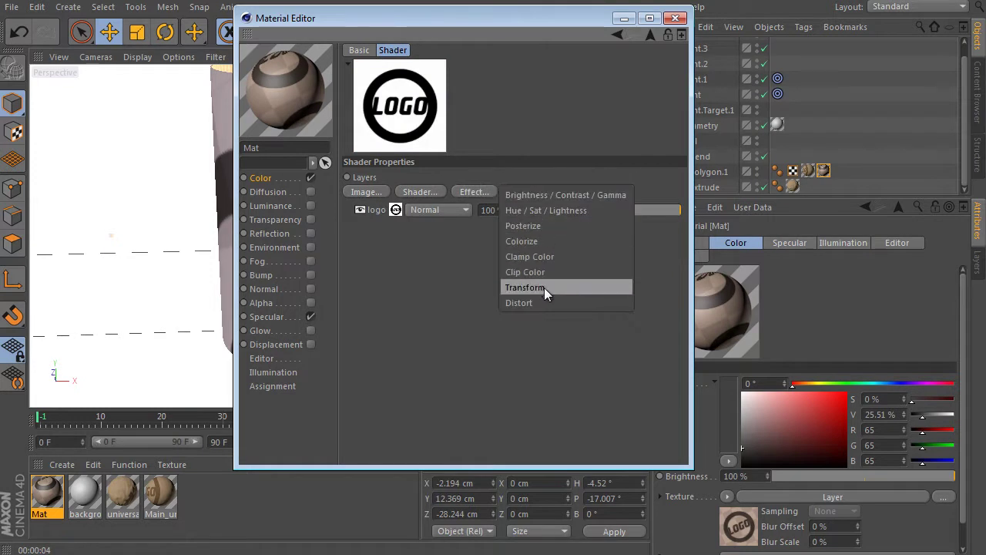
left_click(431, 279)
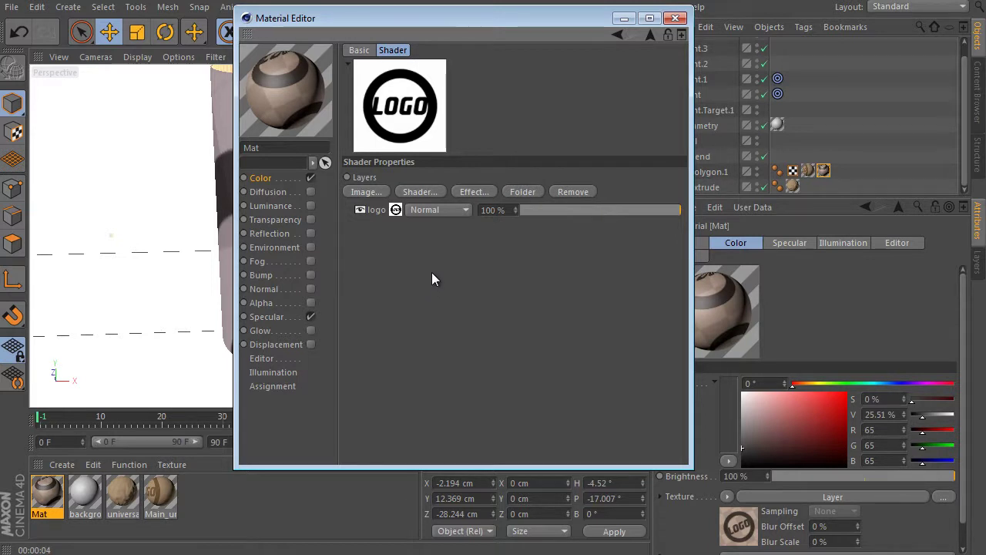
Close the Material Editor and delete the Mat texture tag from Polygon.1.
left_click(674, 20)
left_click(823, 171)
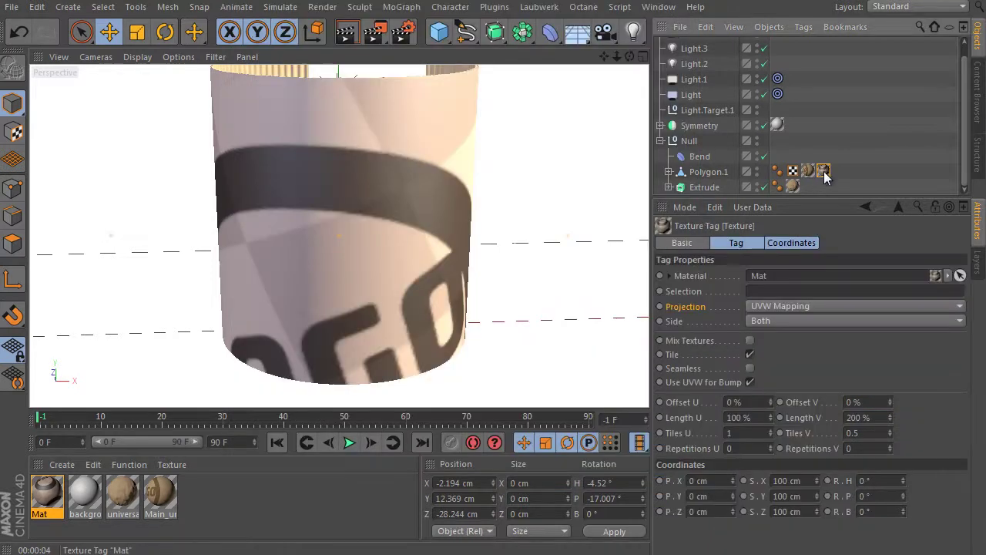
key("Delete")
Wrap the logo.jpg texture in the Main_universal paper material's Projector shader in a Layer shader.
double_click(166, 496)
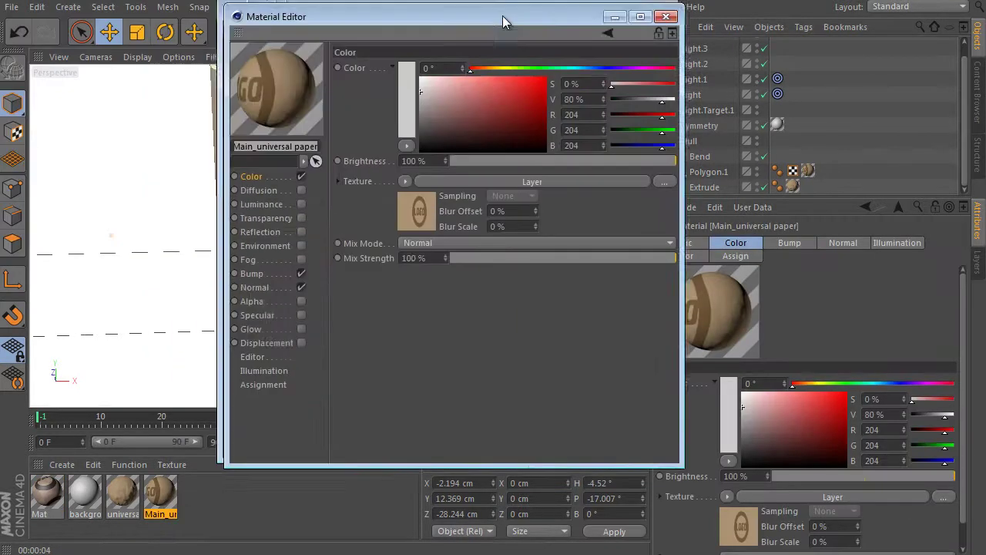
left_click_drag(502, 15, 558, 66)
left_click(539, 227)
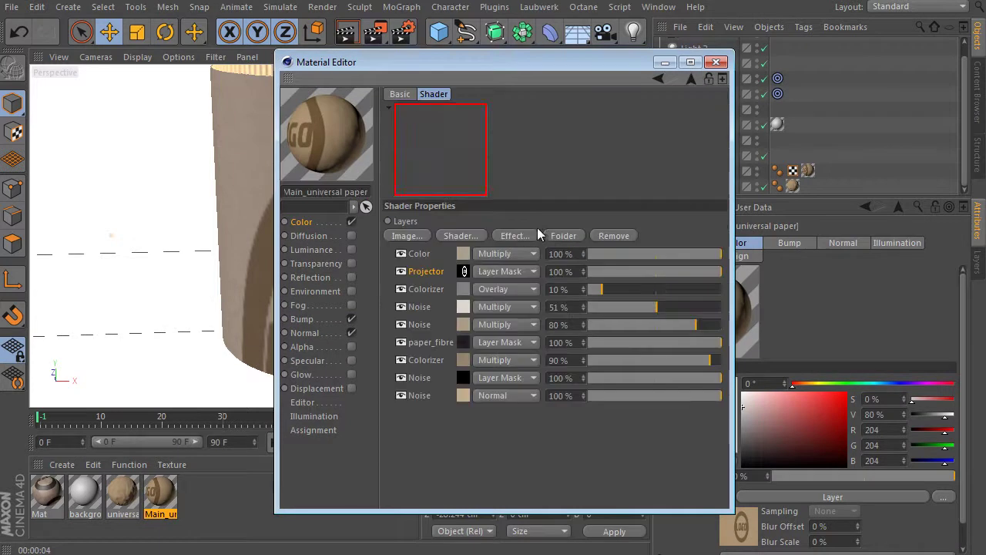
left_click(465, 271)
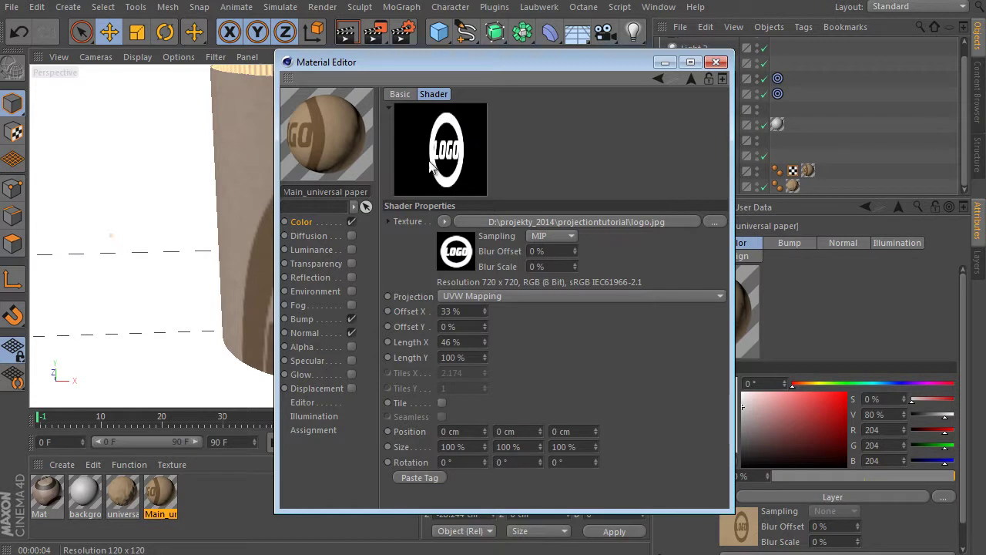
left_click(445, 223)
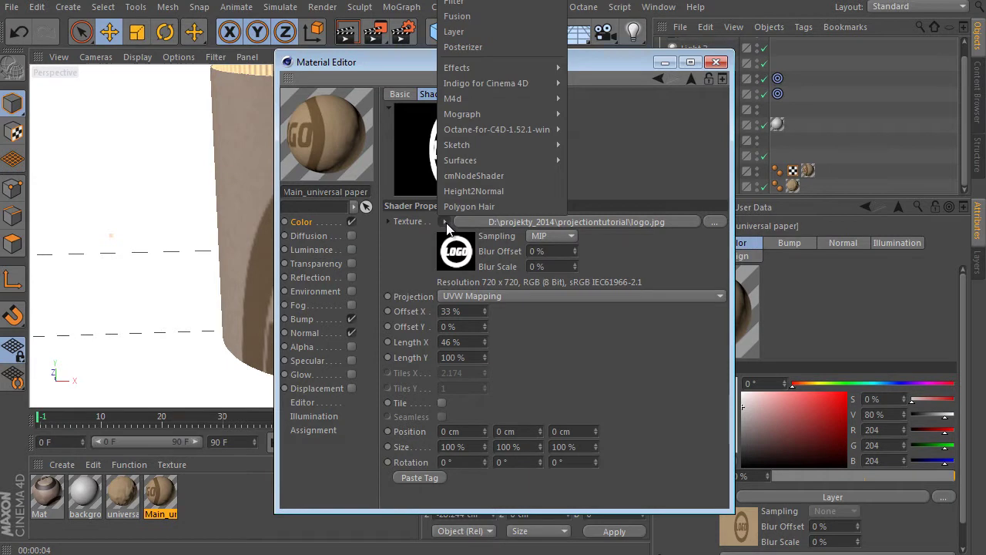
left_click(479, 30)
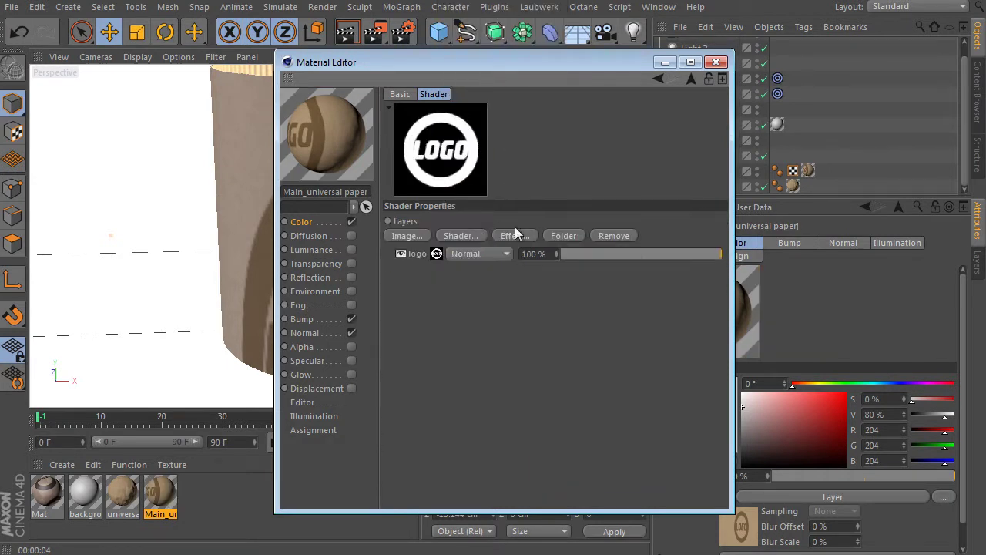
Add a Transform effect above the logo inside the Projector's Layer shader and set its angle to 42°.
left_click(516, 235)
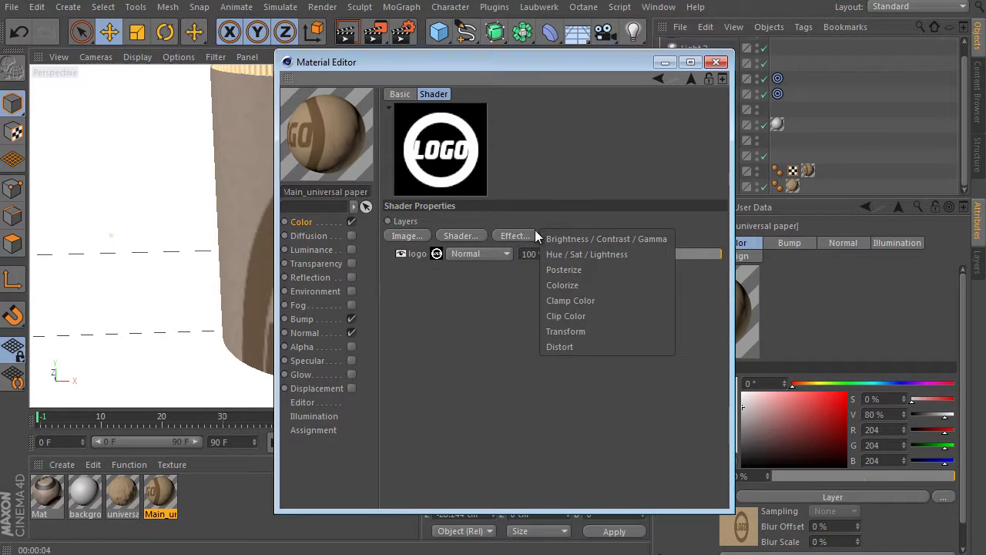
left_click(579, 330)
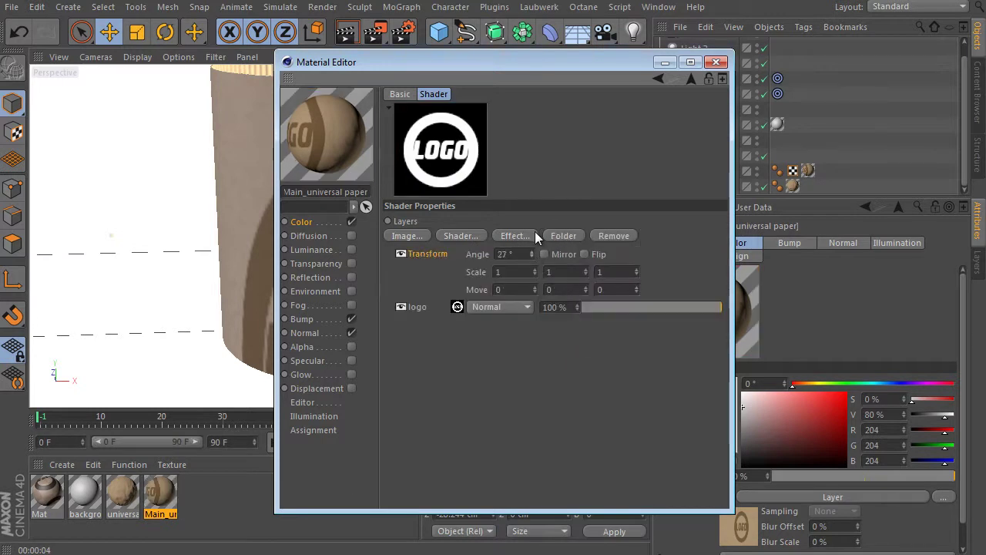
left_click_drag(531, 252, 501, 114)
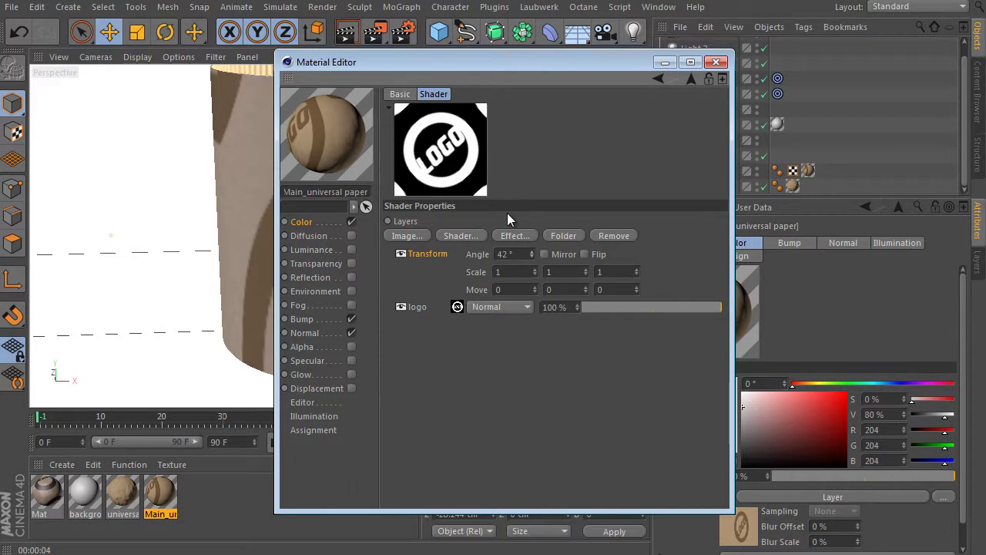
Add a 2D - Circular Gradient layer above the Transform effect and bring its knots together to form a hard-edged white disc on black.
left_click(460, 236)
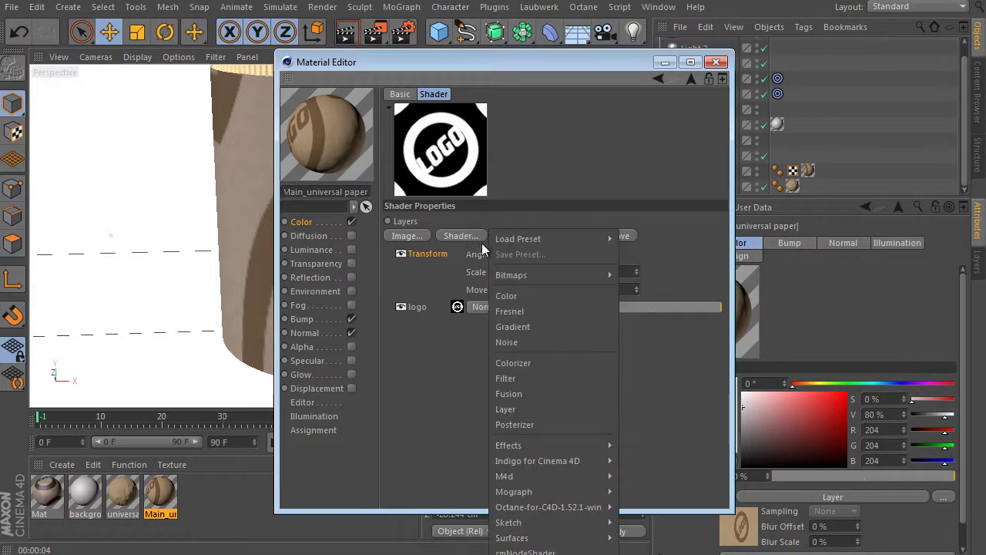
left_click(537, 326)
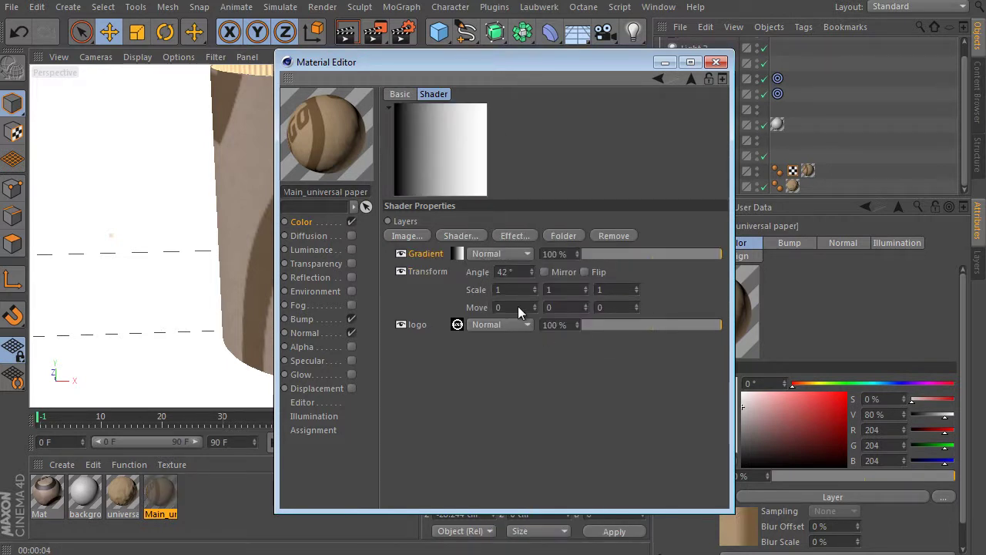
left_click(460, 255)
left_click(496, 245)
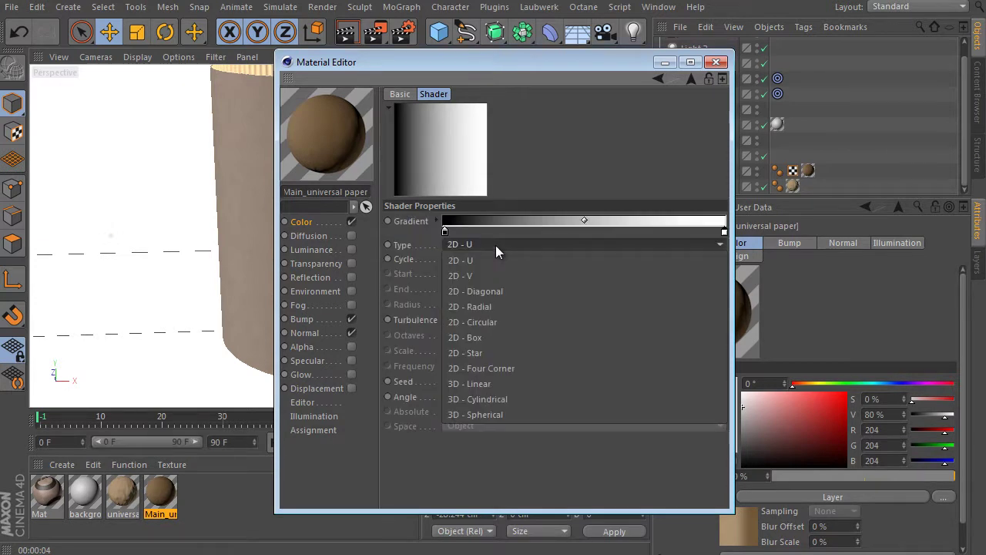
left_click(494, 305)
left_click(498, 242)
left_click(498, 321)
left_click_drag(445, 230, 637, 231)
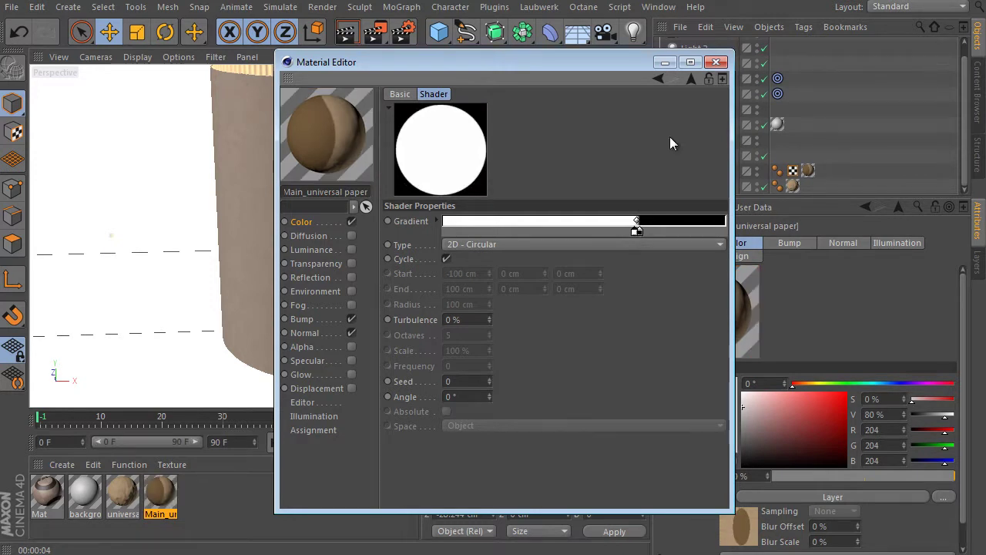
Set the Gradient layer's blend mode to Multiply so it masks the rotated logo's corners.
left_click(690, 79)
left_click(519, 252)
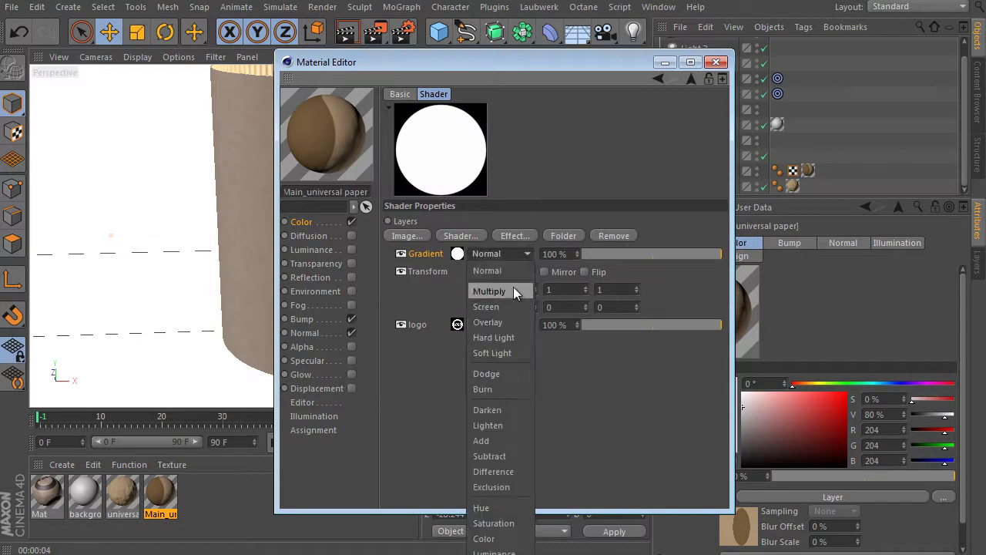
left_click(513, 287)
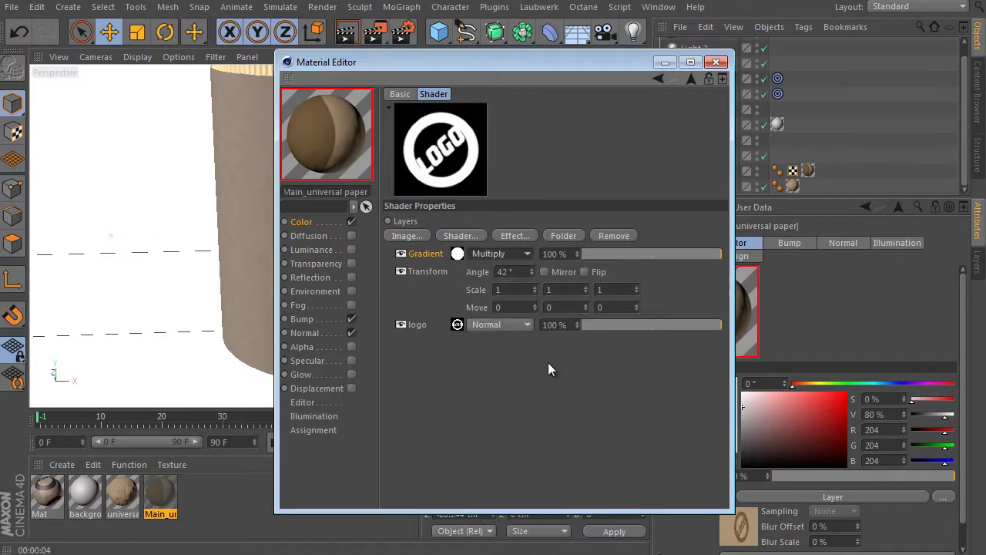
Check the masked logo in the Projector shader, close the Material Editor and render the perspective view.
left_click(689, 80)
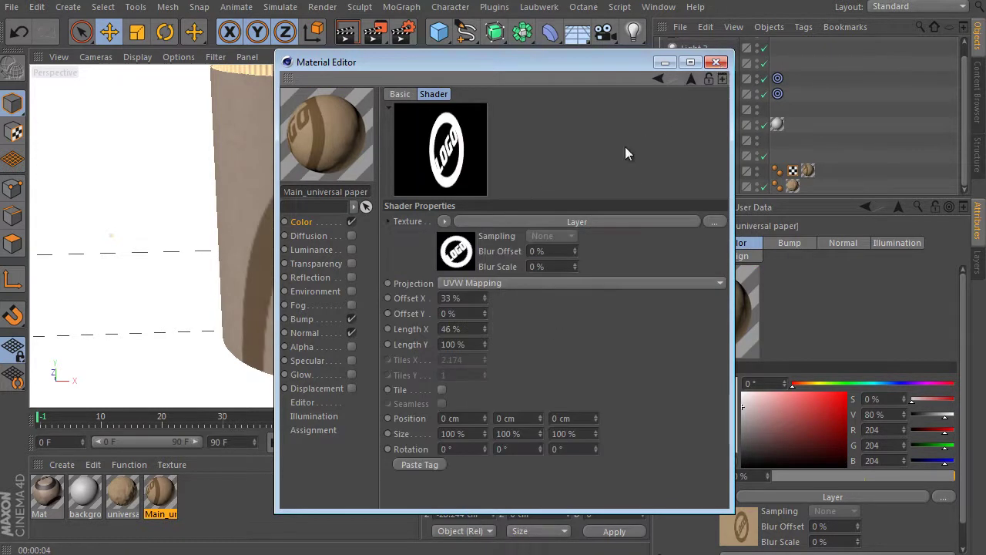
left_click(510, 221)
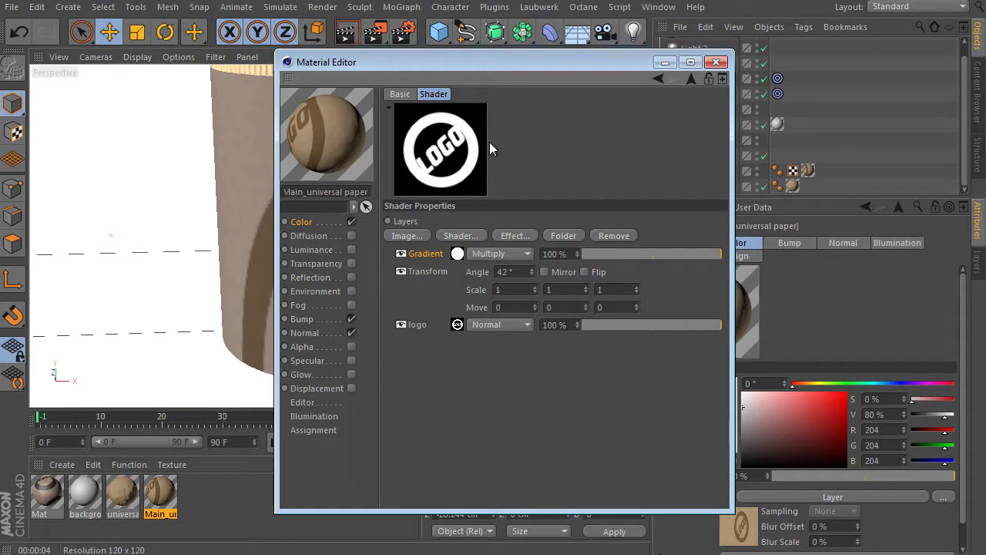
left_click(716, 62)
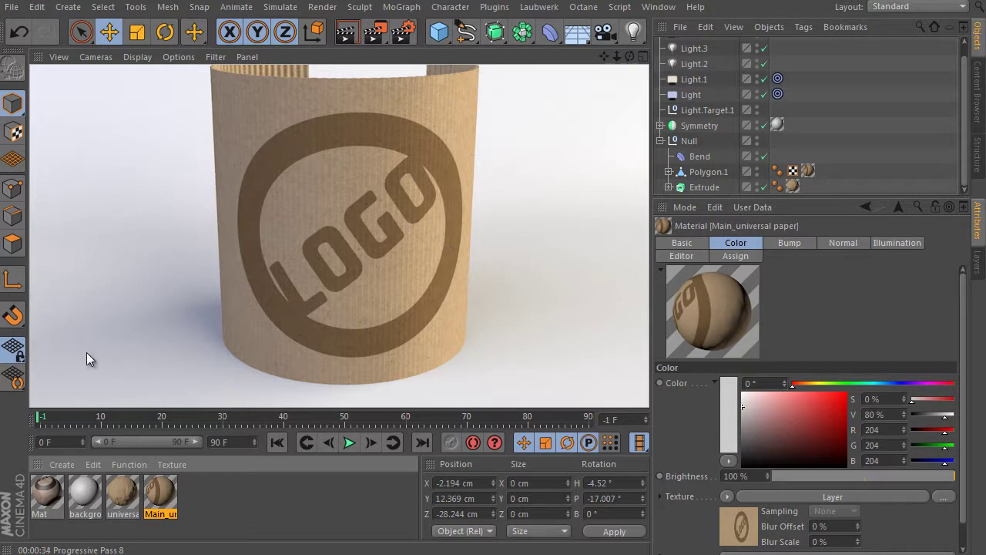
Open the Mat material's layer stack and set the 25° Transform effect's scale to 2 on the first two axes.
left_click(47, 489)
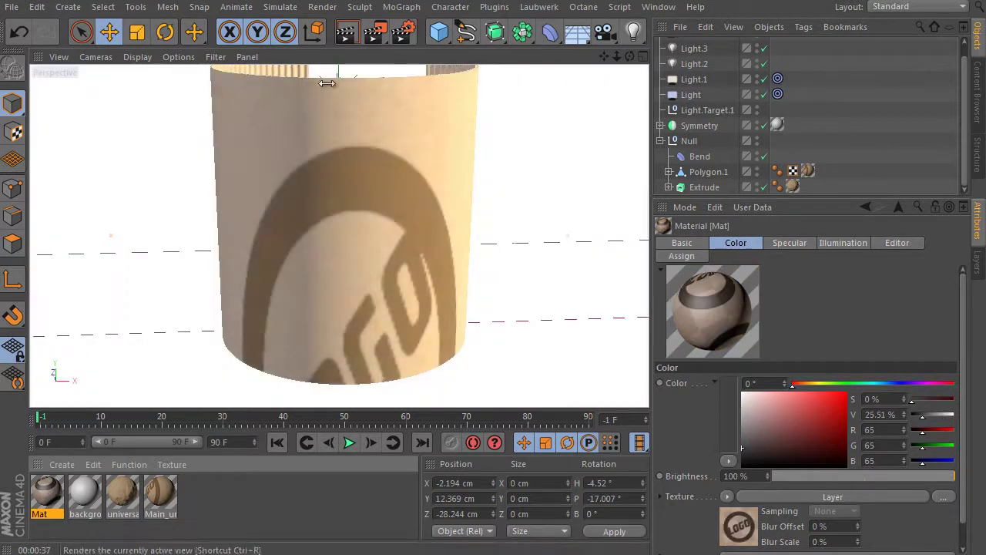
double_click(48, 481)
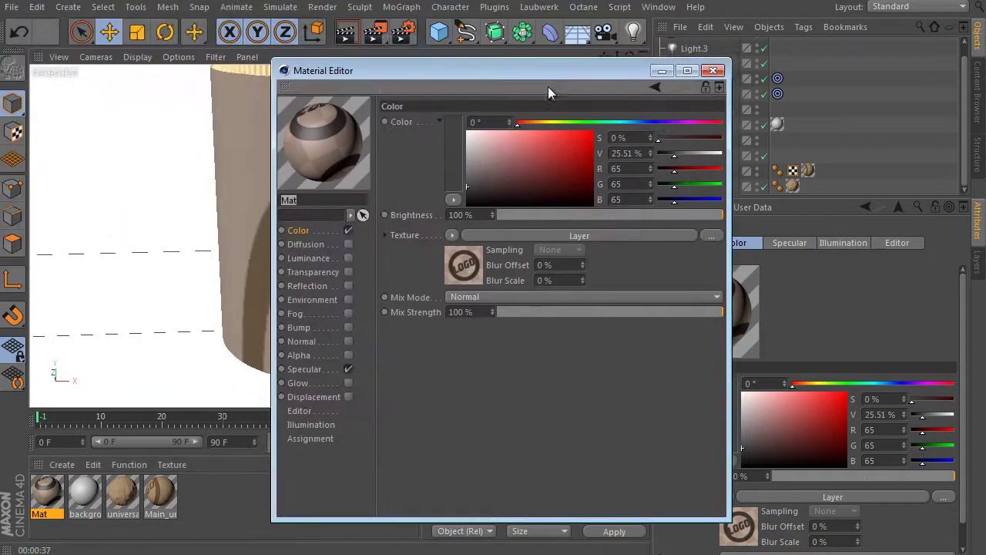
left_click(540, 235)
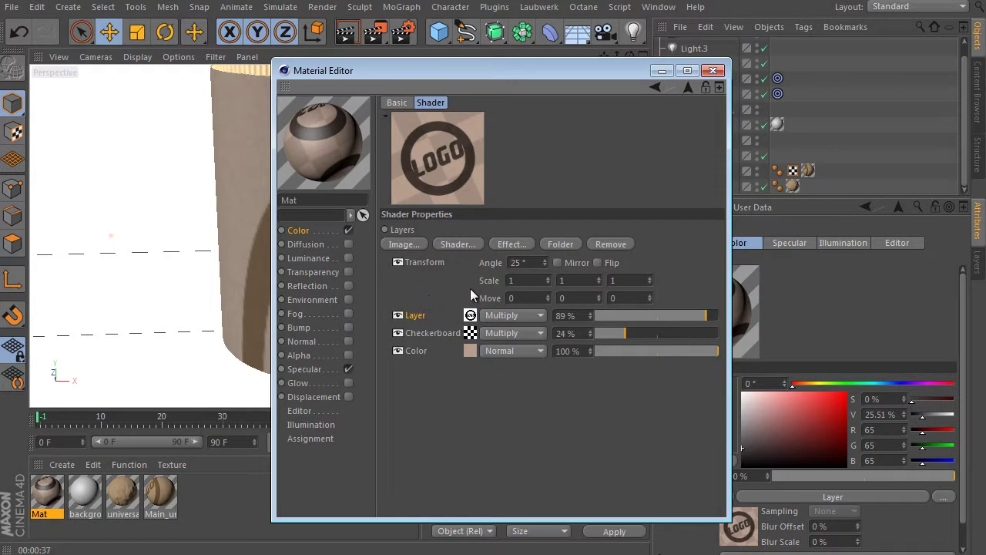
double_click(532, 281)
type("2")
key("Tab")
type("2")
key("Return")
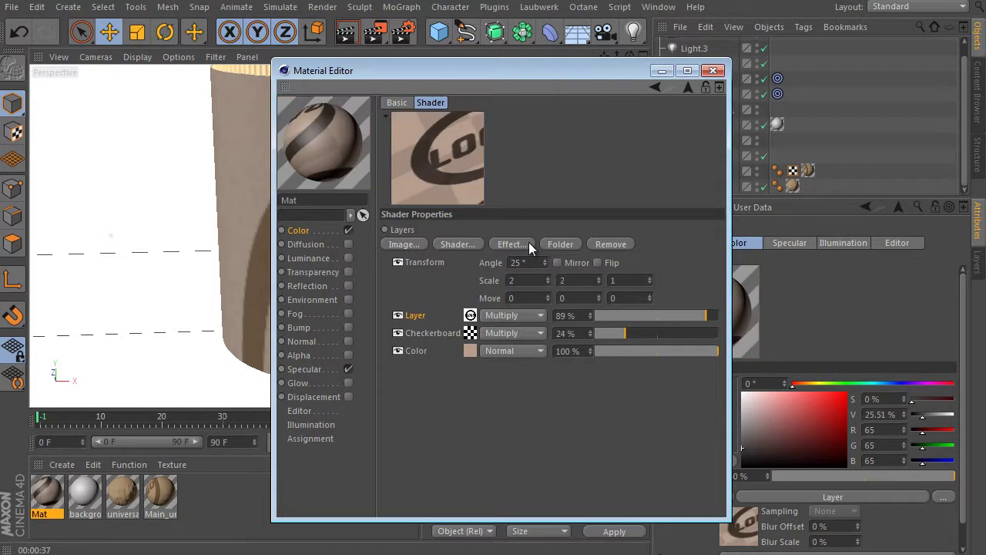
Set the 25° Transform effect's scale to 0.2 on the first two axes so the logo repeats as a small pattern.
type("0.5")
key("Return")
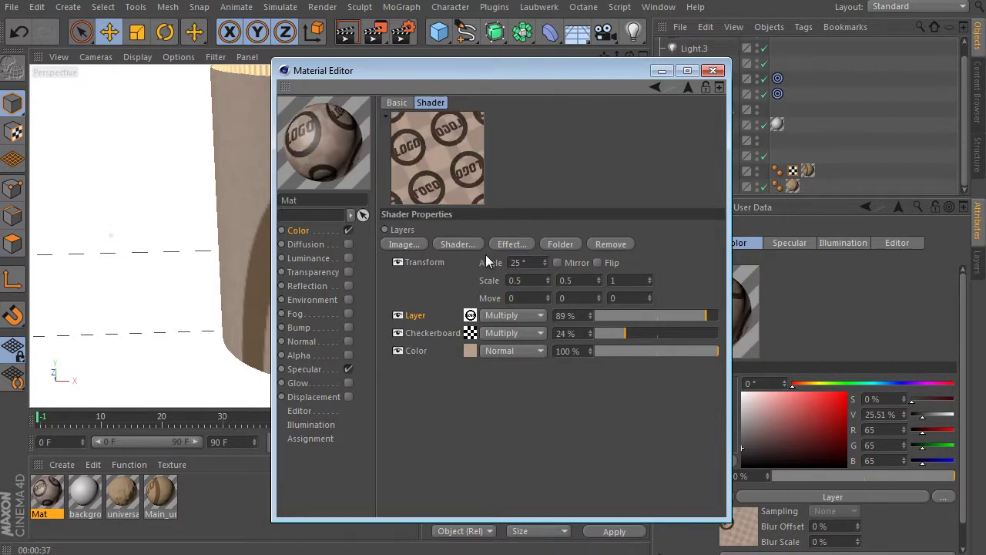
key("BackSpace")
type("2")
key("Tab")
type("2")
key("Return")
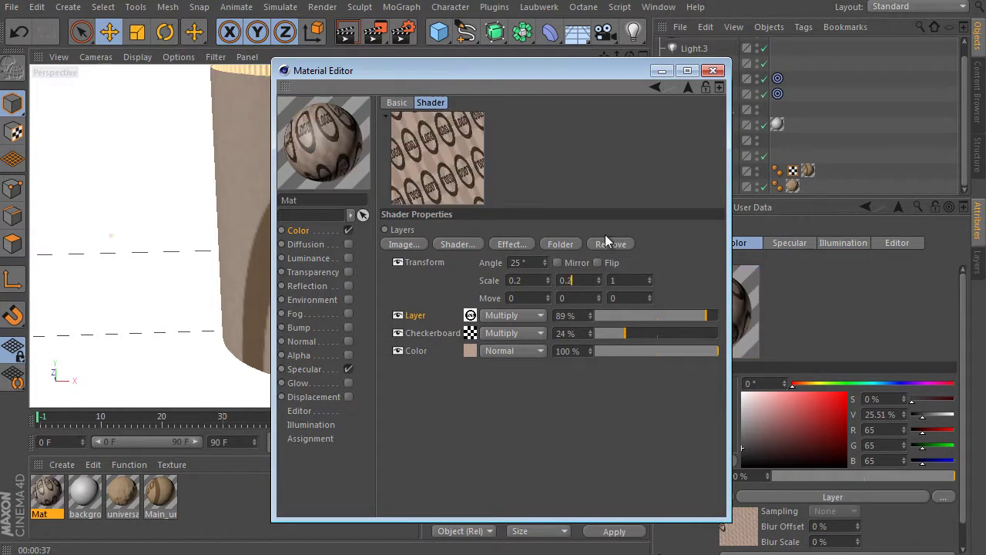
Add a Distort effect above the Transform effect in the layer stack and lower its strength to 6 %.
left_click(516, 243)
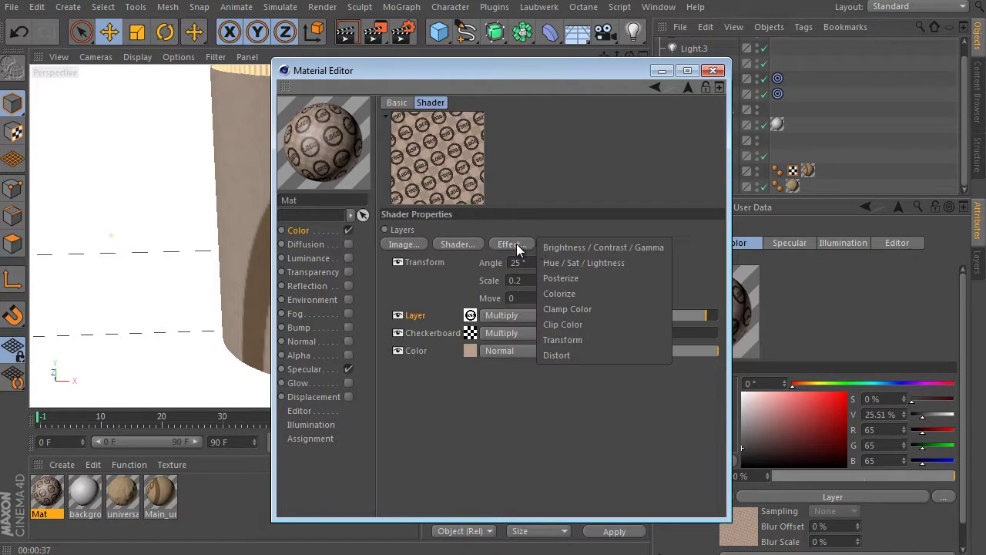
left_click(584, 355)
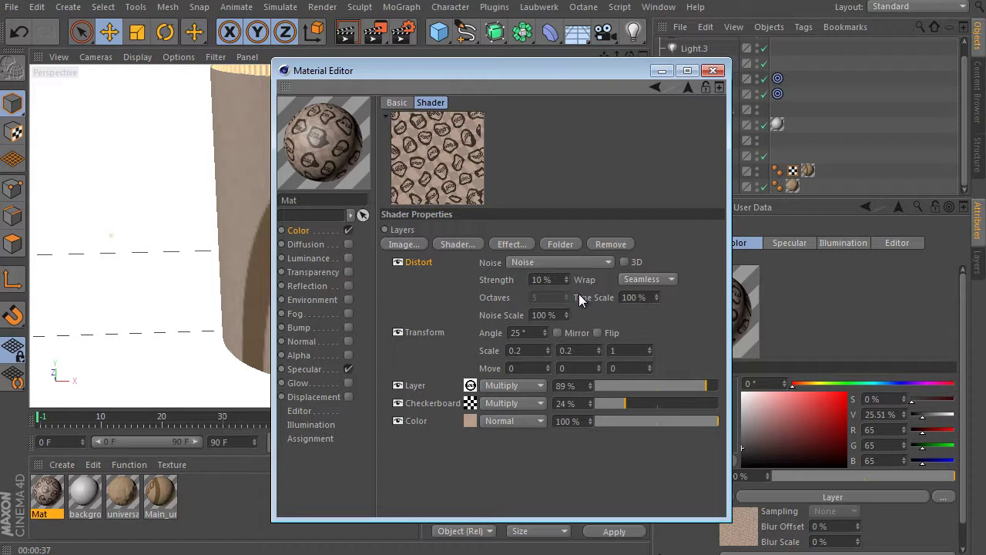
mouse_move(567, 280)
left_mouse_down()
mouse_move(572, 269)
mouse_move(567, 294)
mouse_move(565, 281)
left_mouse_up()
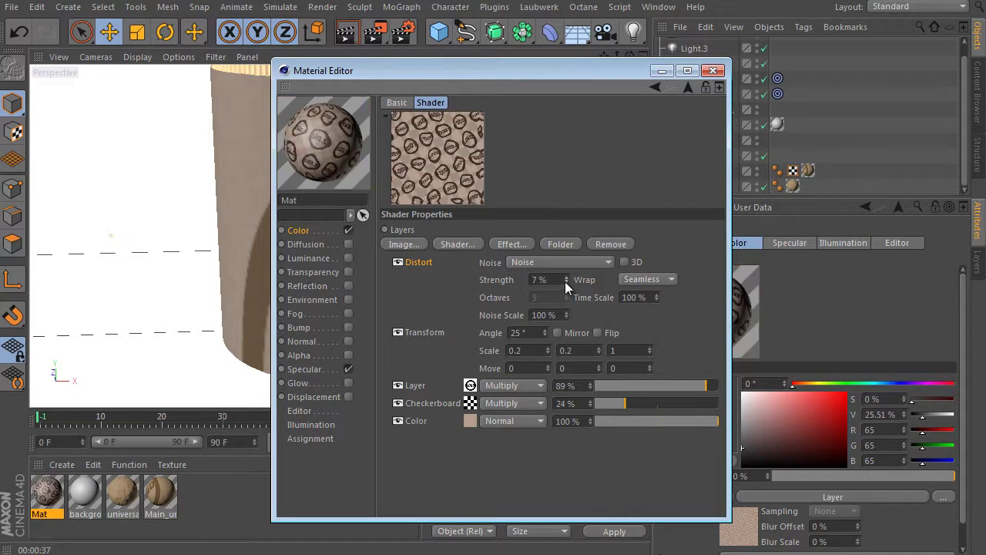
left_click(566, 282)
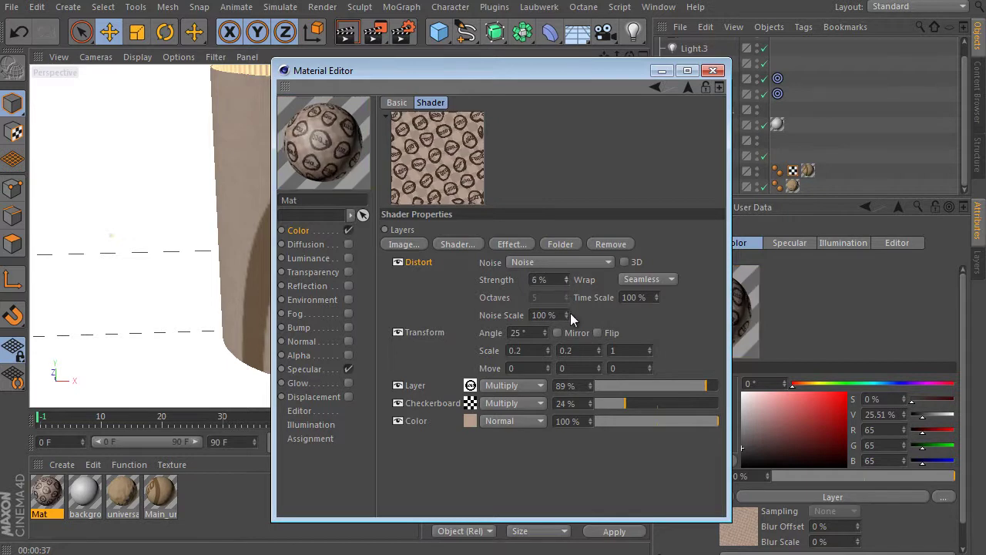
Set the Distort effect's noise scale to 196 % and reduce its strength to 1 %.
mouse_move(570, 314)
left_mouse_down()
mouse_move(565, 335)
mouse_move(573, 248)
mouse_move(566, 308)
mouse_move(568, 295)
left_mouse_up()
left_click(566, 282)
left_click(566, 282)
left_click(567, 282)
left_click(565, 283)
left_click(567, 283)
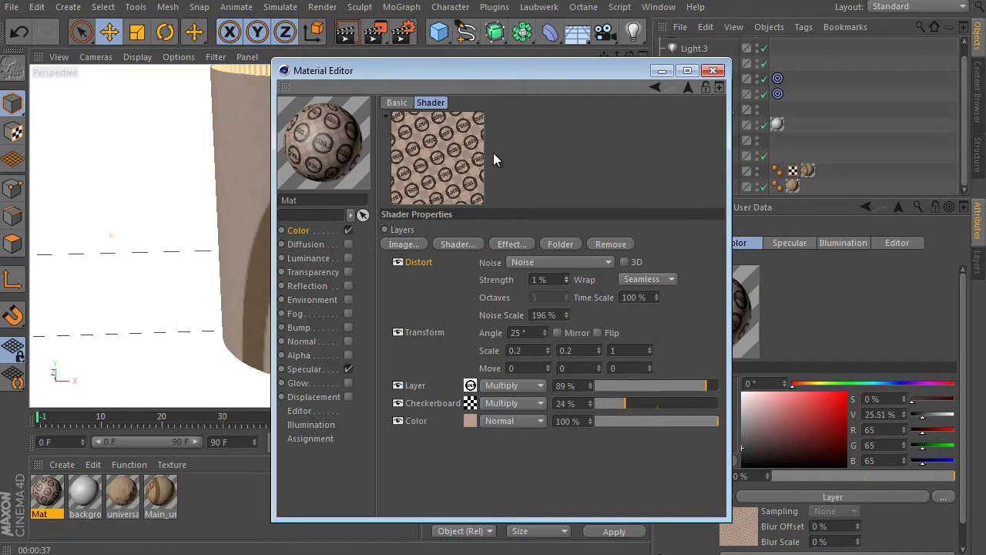
Apply the Mat material with the logo pattern to the Polygon.1 object and render the perspective view.
left_click(712, 72)
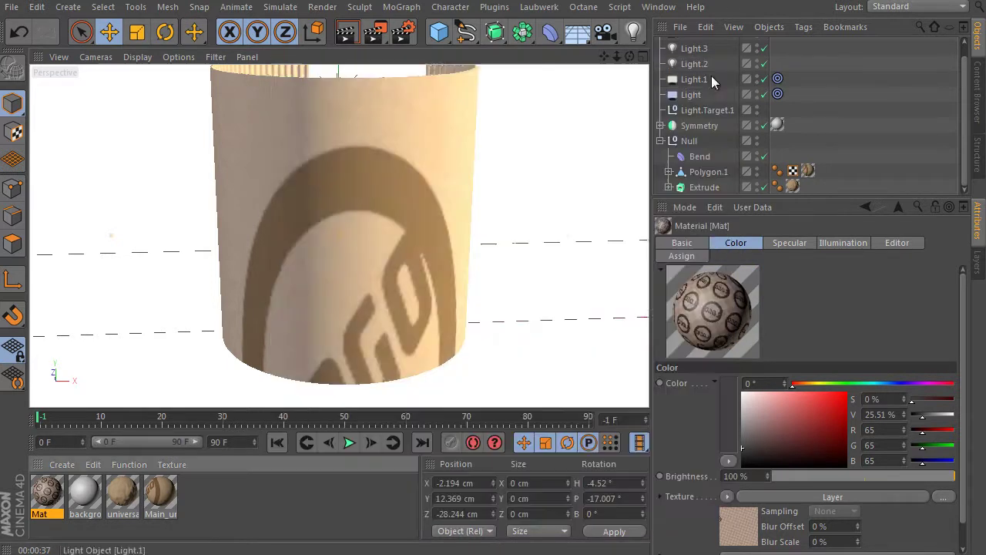
left_click(346, 31)
left_click_drag(367, 324, 709, 173)
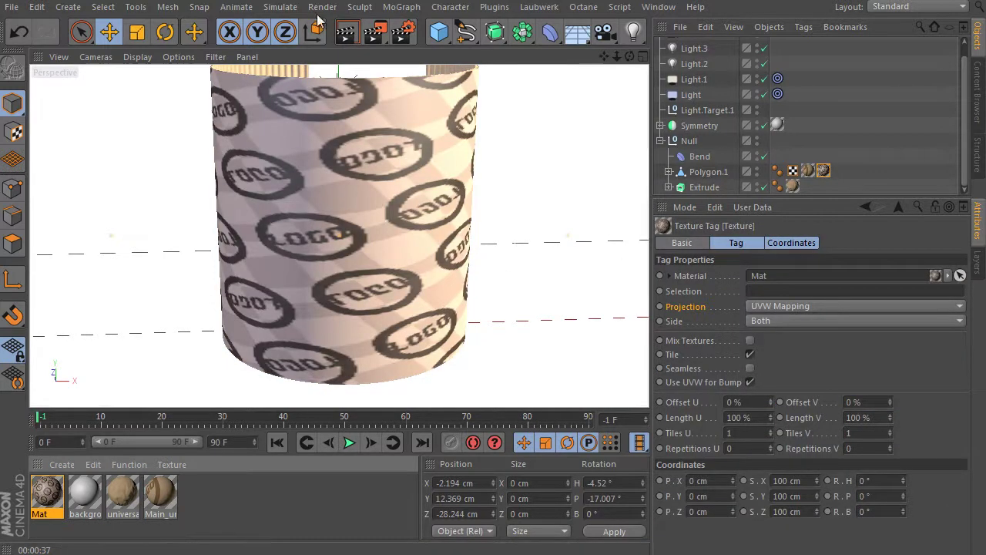
left_click(346, 32)
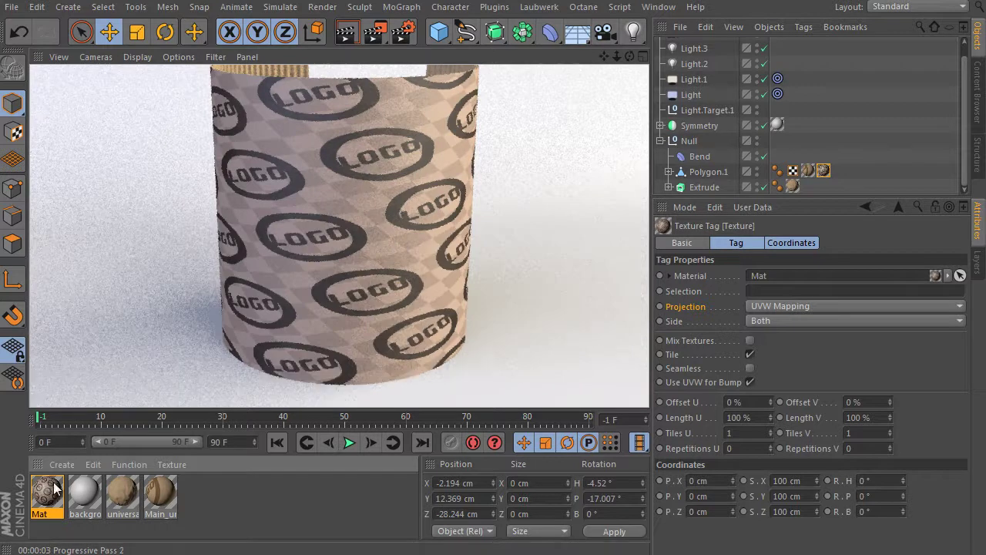
left_click(876, 135)
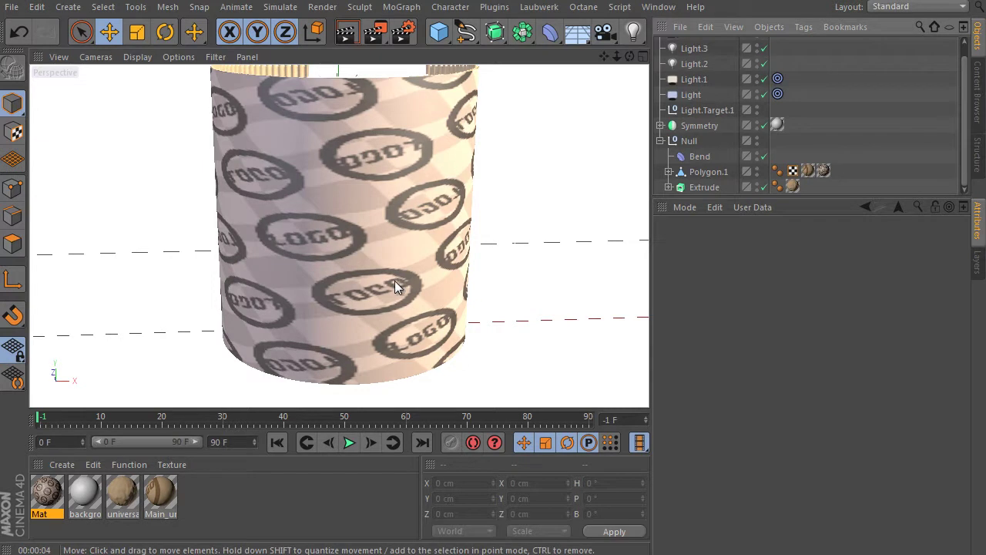
key("ctrl+r")
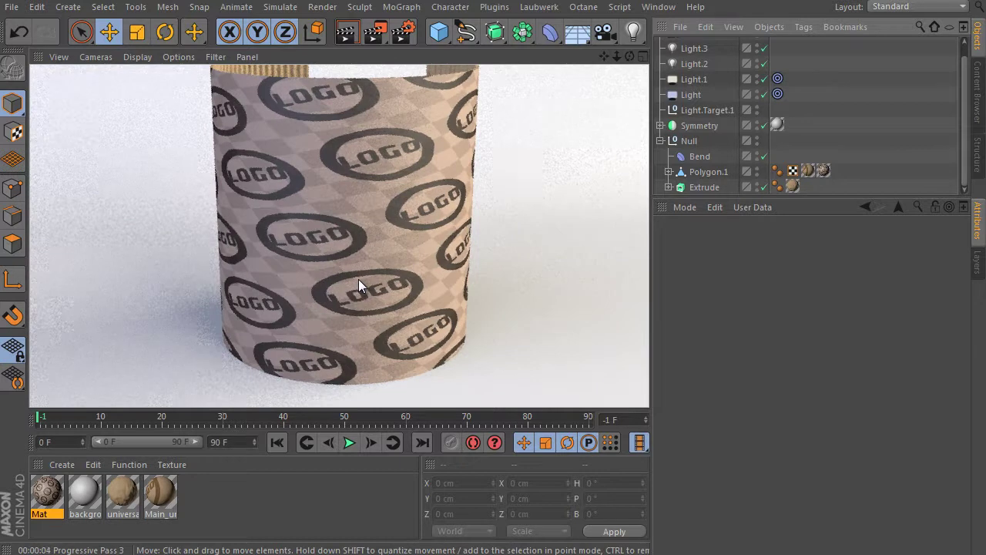
Set Length V to 200 % on Polygon.1's Mat texture tag and render the perspective view.
left_click(823, 170)
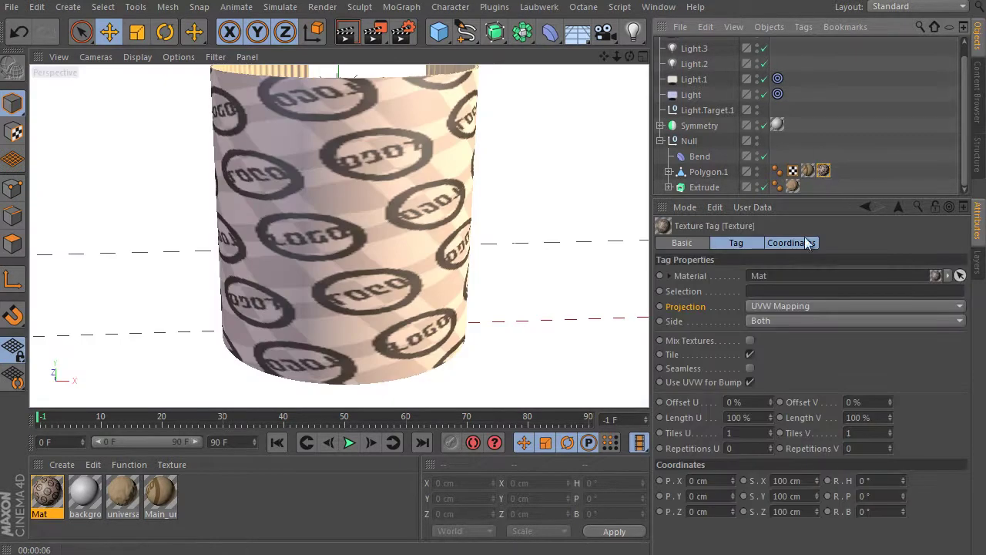
double_click(856, 417)
type("200")
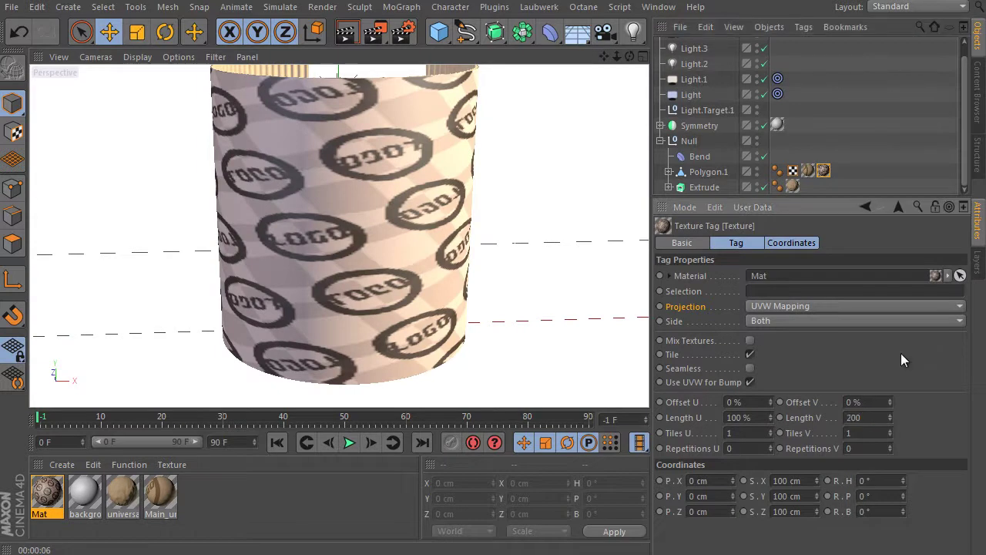
key("Return")
left_click(348, 35)
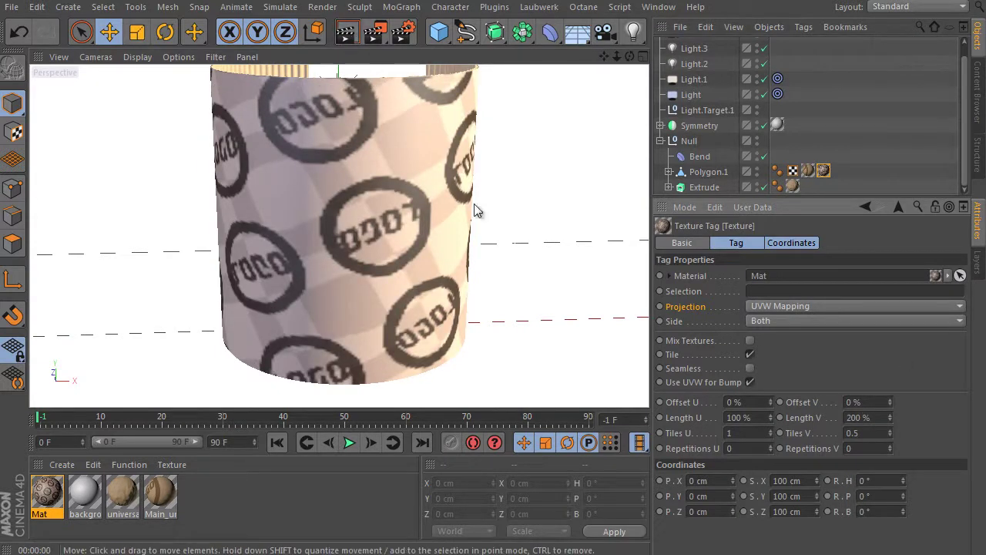